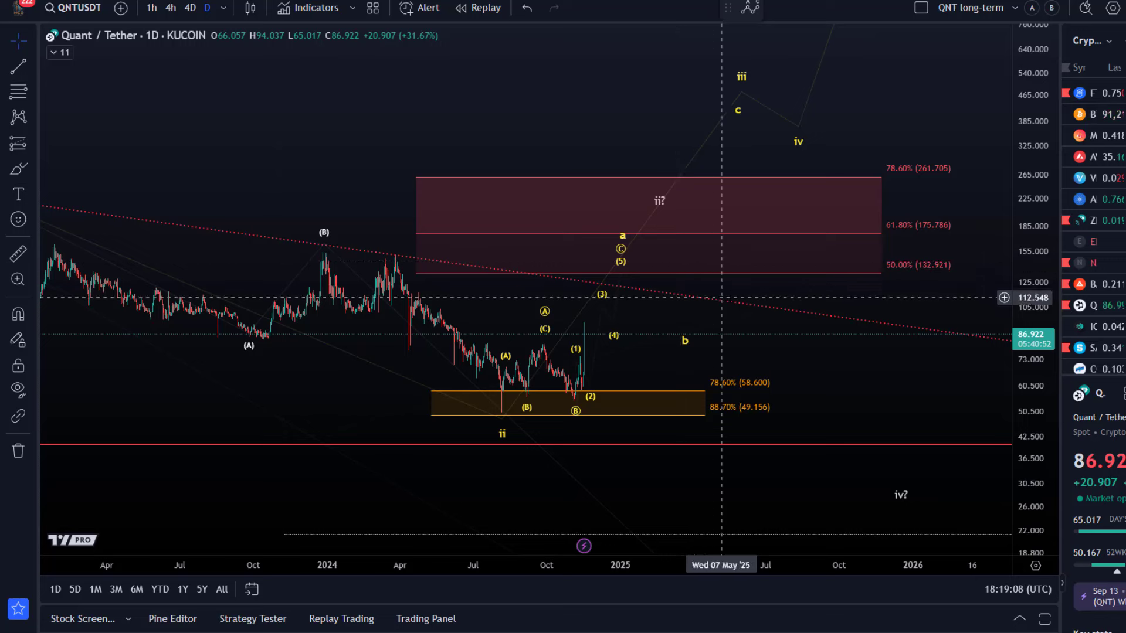
Zoom the QNT/USDT daily chart out until the wave count and early-2021 history are visible.
{"action": "scroll", "coordinate": [733, 307], "scroll_direction": "down", "scroll_amount": 1}
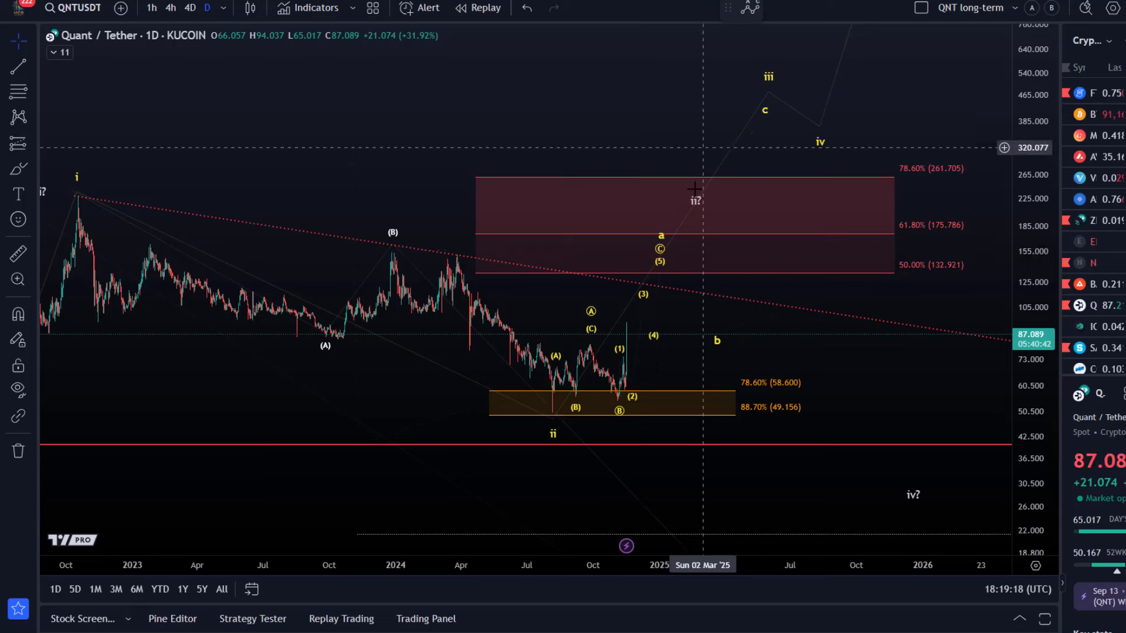
{"action": "scroll", "coordinate": [732, 246], "scroll_direction": "down", "scroll_amount": 2}
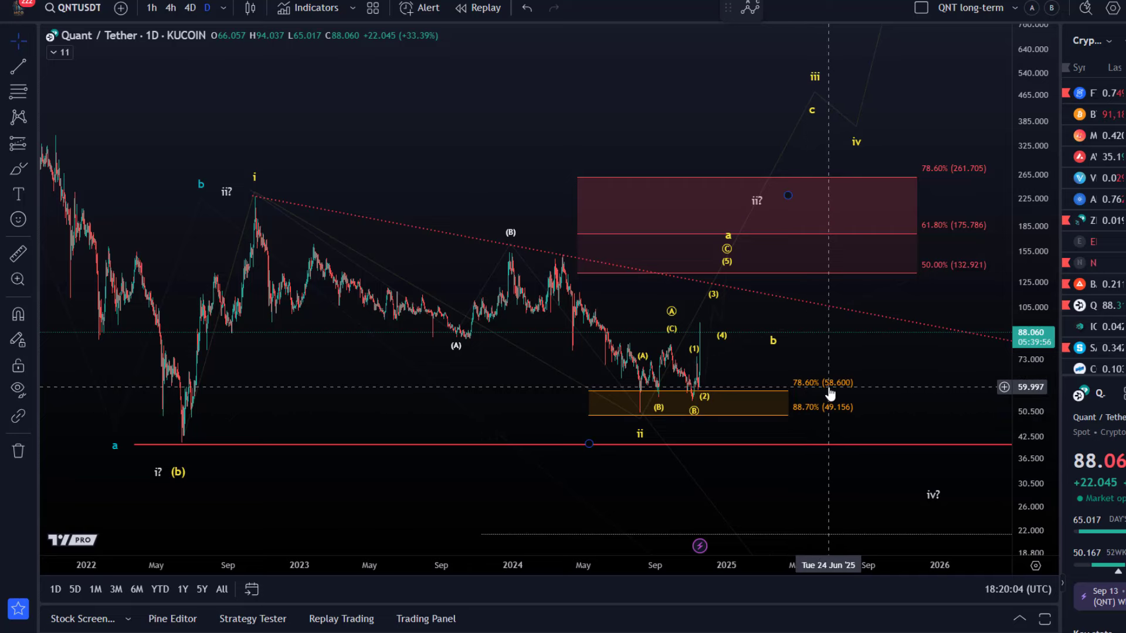
{"action": "scroll", "coordinate": [763, 387], "scroll_direction": "down", "scroll_amount": 3}
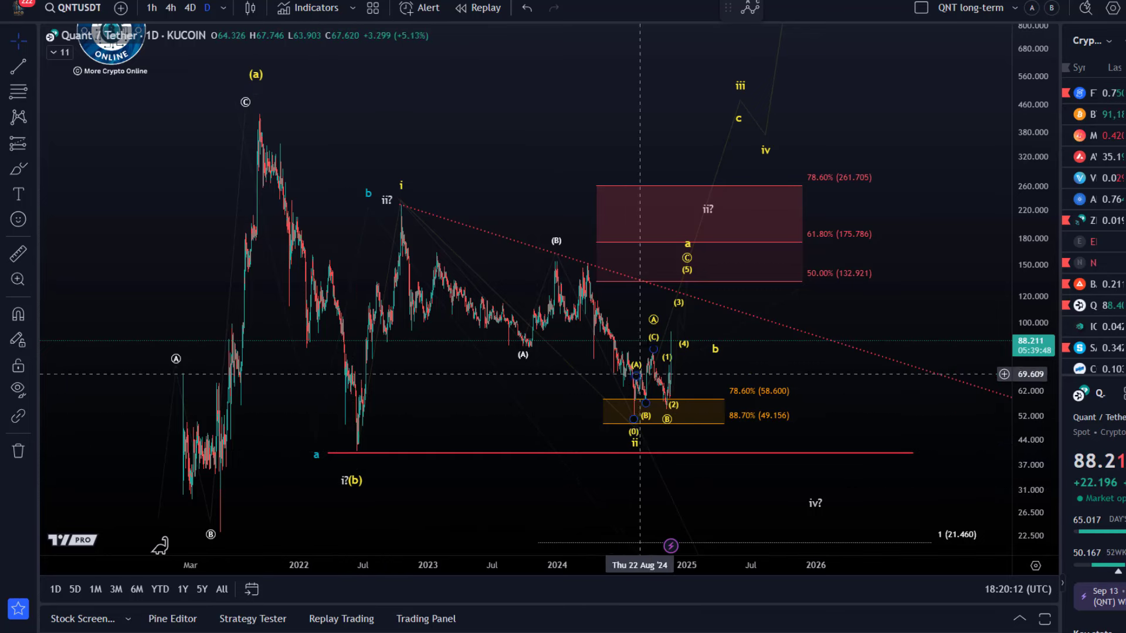
Move the (c) target later and lower, and shift the v and iv points later in time.
{"action": "left_click_drag", "start_coordinate": [885, 97], "coordinate": [842, 326]}
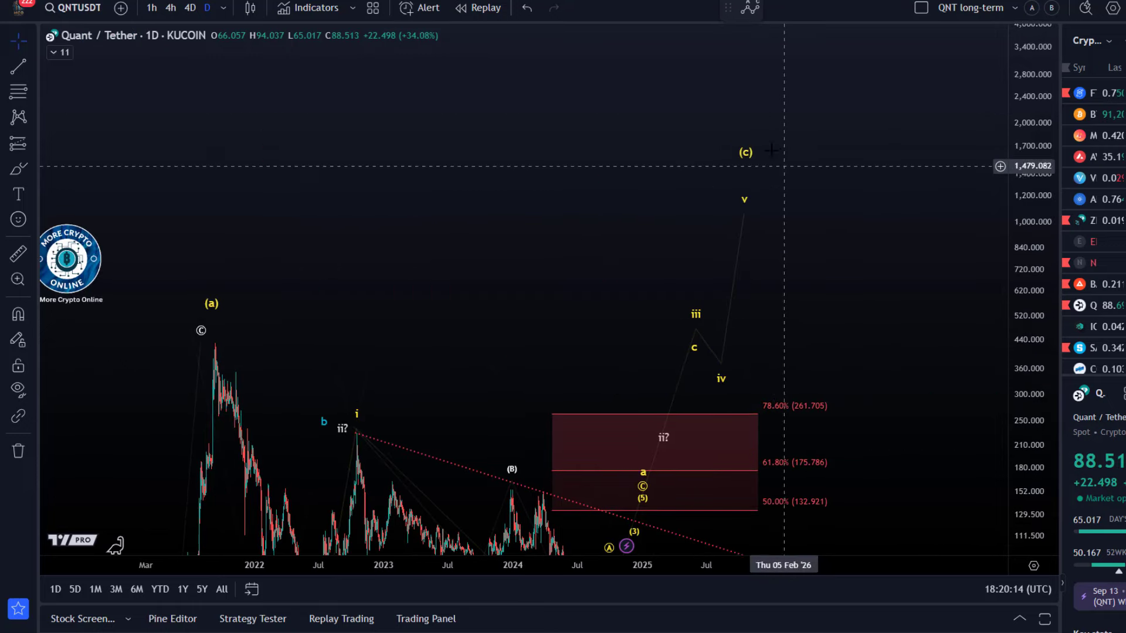
{"action": "left_click_drag", "start_coordinate": [744, 166], "coordinate": [802, 214]}
{"action": "left_click_drag", "start_coordinate": [721, 364], "coordinate": [778, 365]}
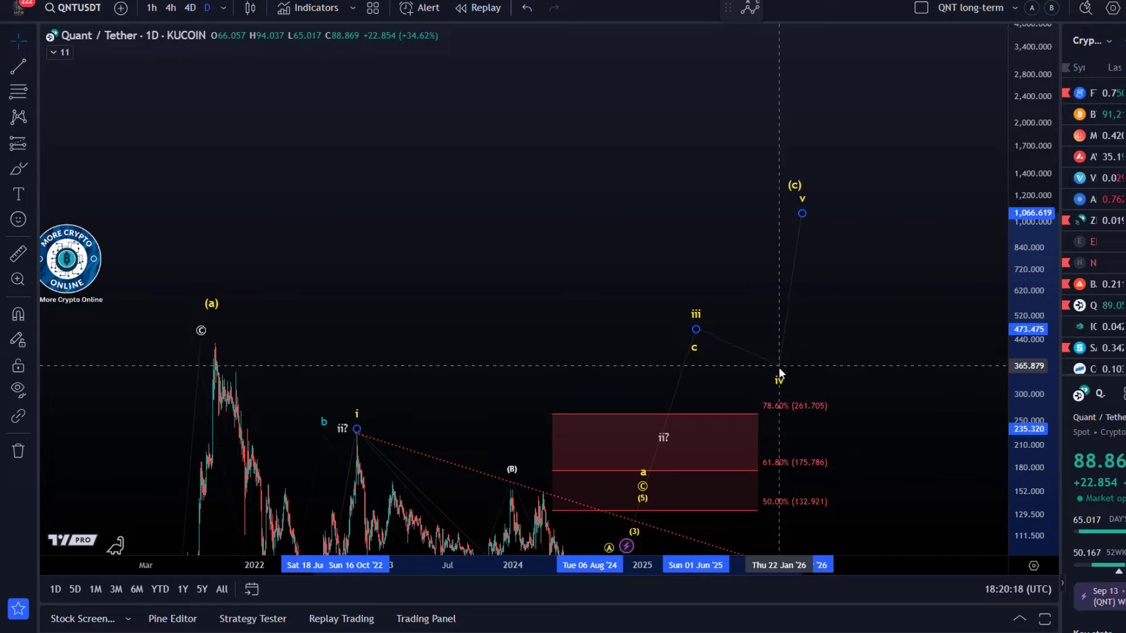
Recentre the chart on the full wave count and select the Brush tool.
{"action": "mouse_move", "coordinate": [594, 395]}
{"action": "left_mouse_down"}
{"action": "mouse_move", "coordinate": [621, 295]}
{"action": "mouse_move", "coordinate": [657, 225]}
{"action": "left_mouse_up"}
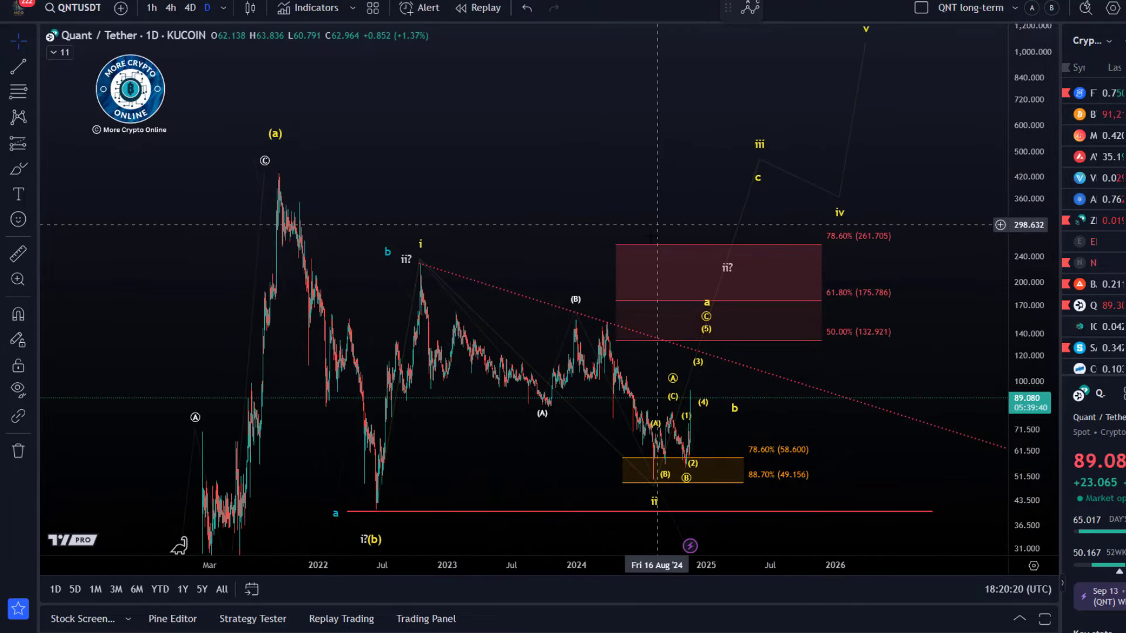
{"action": "scroll", "coordinate": [633, 217], "scroll_direction": "up", "scroll_amount": 3}
{"action": "left_click_drag", "start_coordinate": [469, 135], "coordinate": [618, 123]}
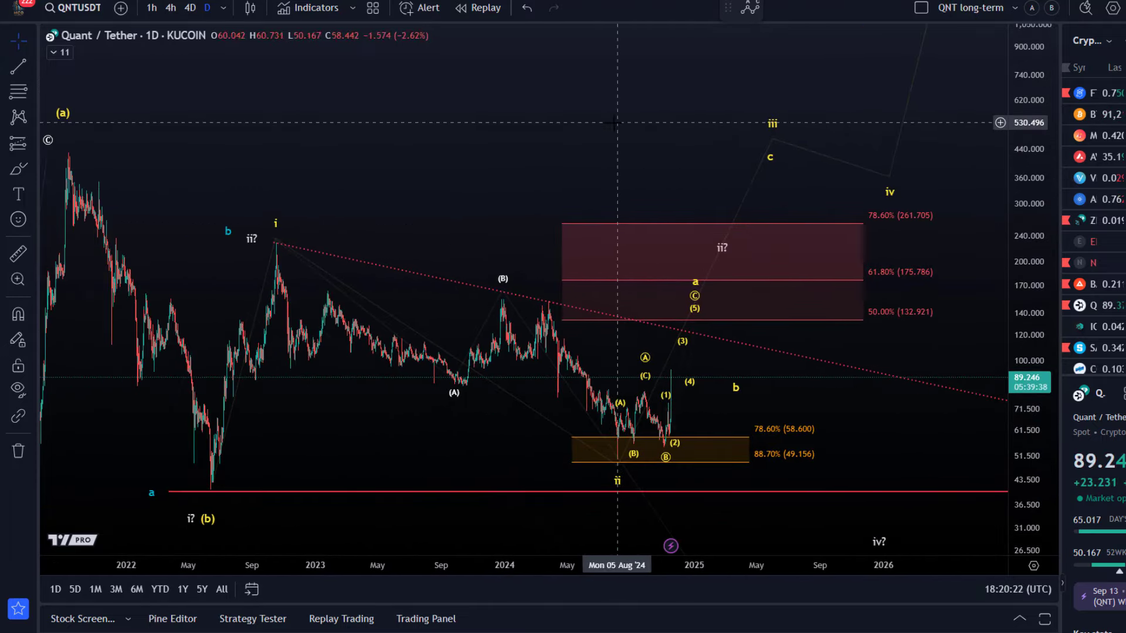
{"action": "scroll", "coordinate": [616, 123], "scroll_direction": "down", "scroll_amount": 2}
{"action": "left_click_drag", "start_coordinate": [555, 159], "coordinate": [504, 123]}
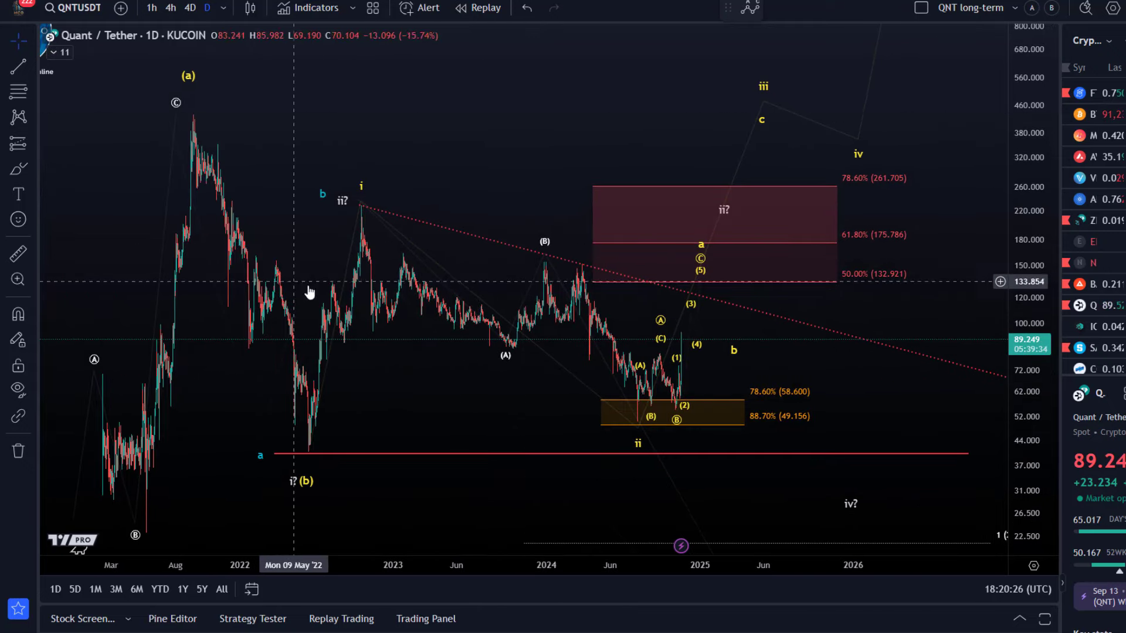
{"action": "left_click", "coordinate": [19, 171]}
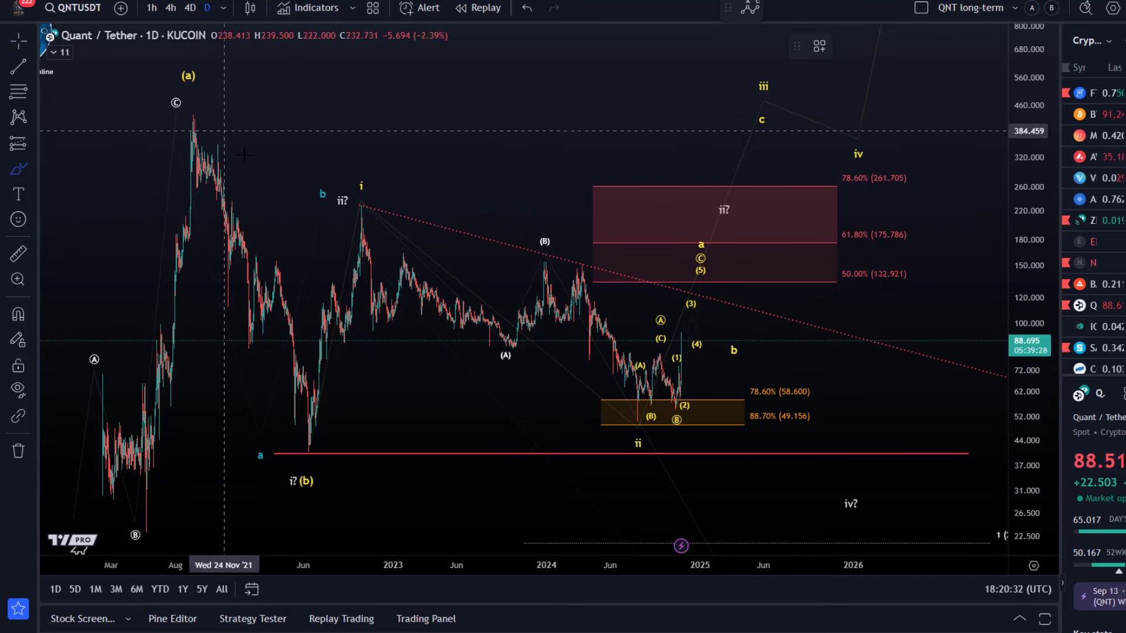
Sketch a test brush stroke and undo it, then drag blue wave b into the red Fib zone.
{"action": "mouse_move", "coordinate": [176, 91]}
{"action": "left_mouse_down"}
{"action": "mouse_move", "coordinate": [284, 437]}
{"action": "mouse_move", "coordinate": [362, 198]}
{"action": "mouse_move", "coordinate": [546, 336]}
{"action": "mouse_move", "coordinate": [683, 322]}
{"action": "mouse_move", "coordinate": [703, 257]}
{"action": "left_mouse_up"}
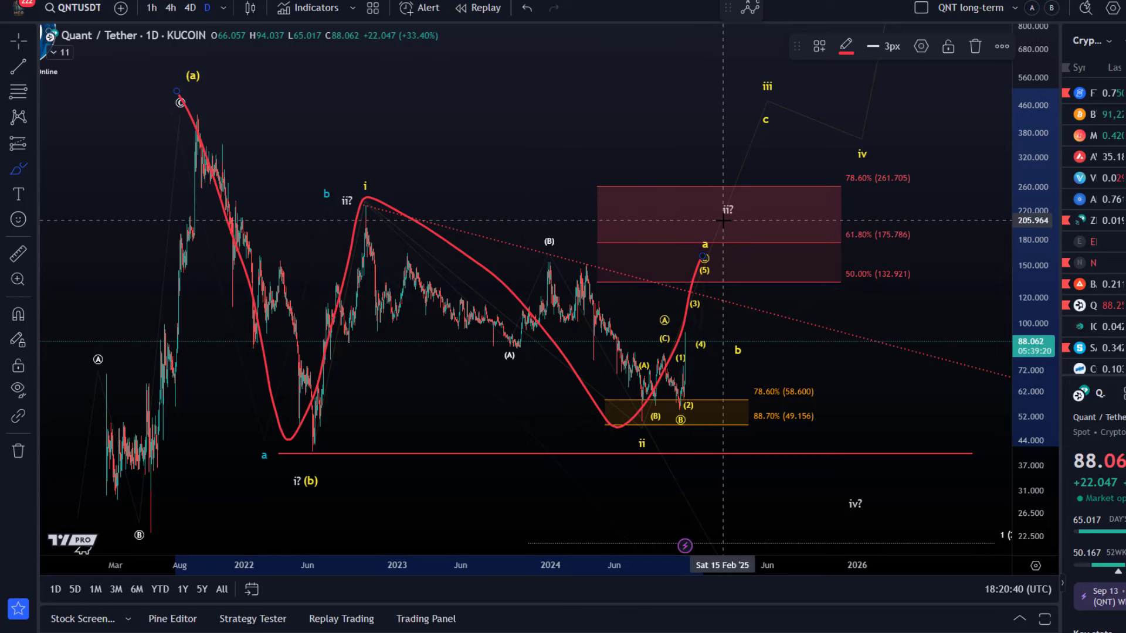
{"action": "left_click", "coordinate": [523, 13]}
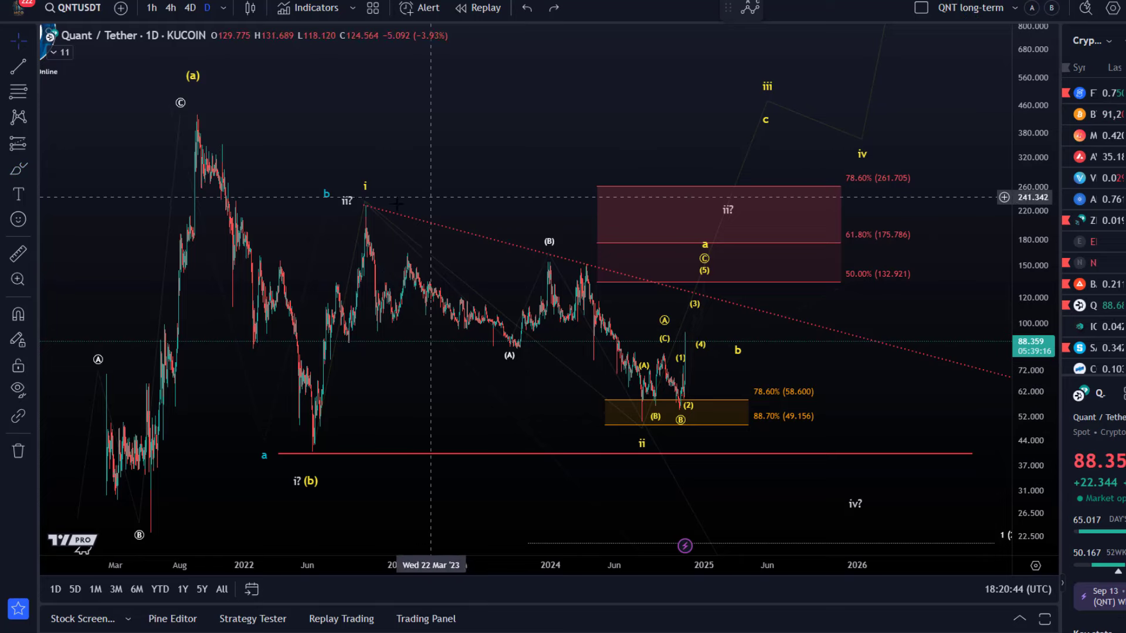
{"action": "mouse_move", "coordinate": [327, 194]}
{"action": "left_mouse_down"}
{"action": "mouse_move", "coordinate": [634, 206]}
{"action": "mouse_move", "coordinate": [721, 224]}
{"action": "left_mouse_up"}
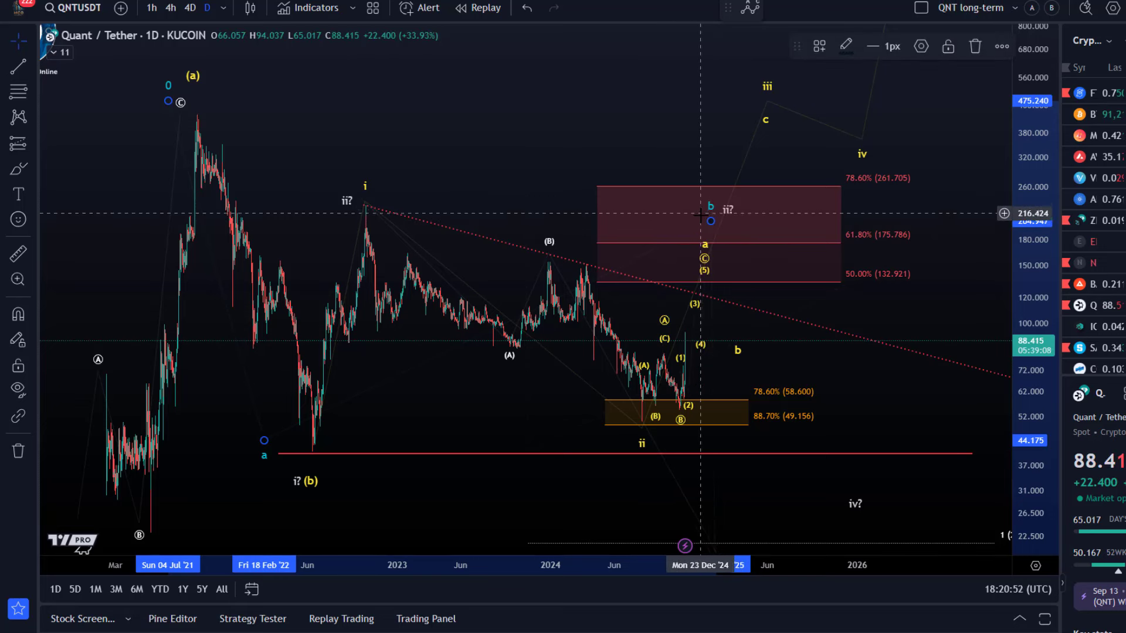
Raise blue wave b to the 78.6% top edge of the red zone, then select the (1)-(5) impulse wave.
{"action": "left_click_drag", "start_coordinate": [713, 208], "coordinate": [715, 186]}
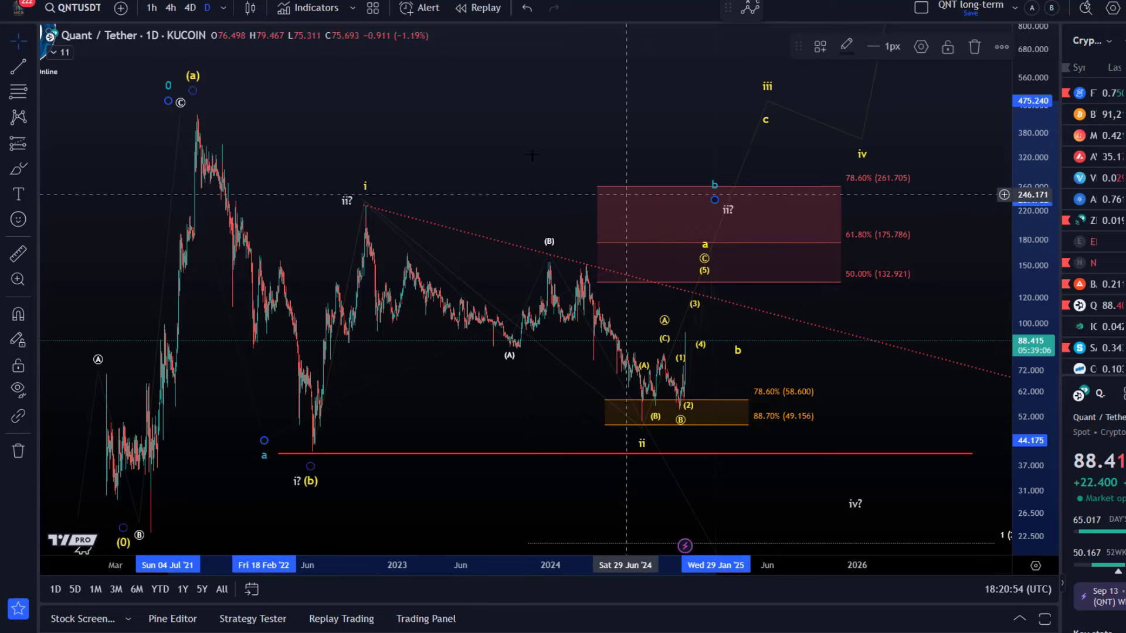
{"action": "left_click", "coordinate": [486, 104]}
{"action": "left_click_drag", "start_coordinate": [486, 105], "coordinate": [480, 92]}
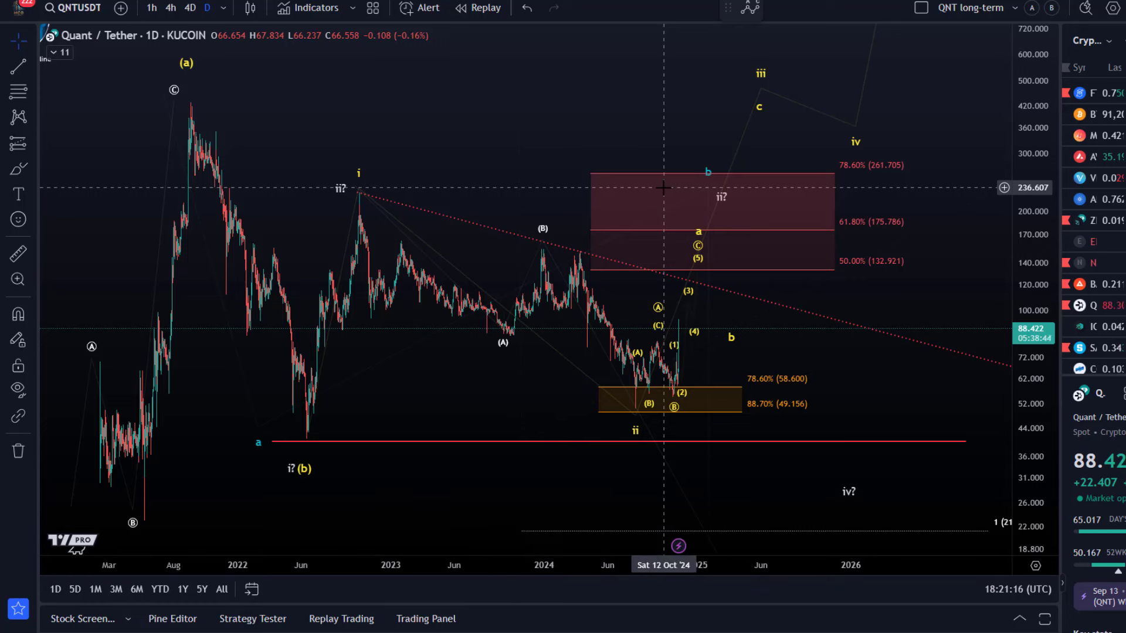
{"action": "left_click", "coordinate": [673, 405]}
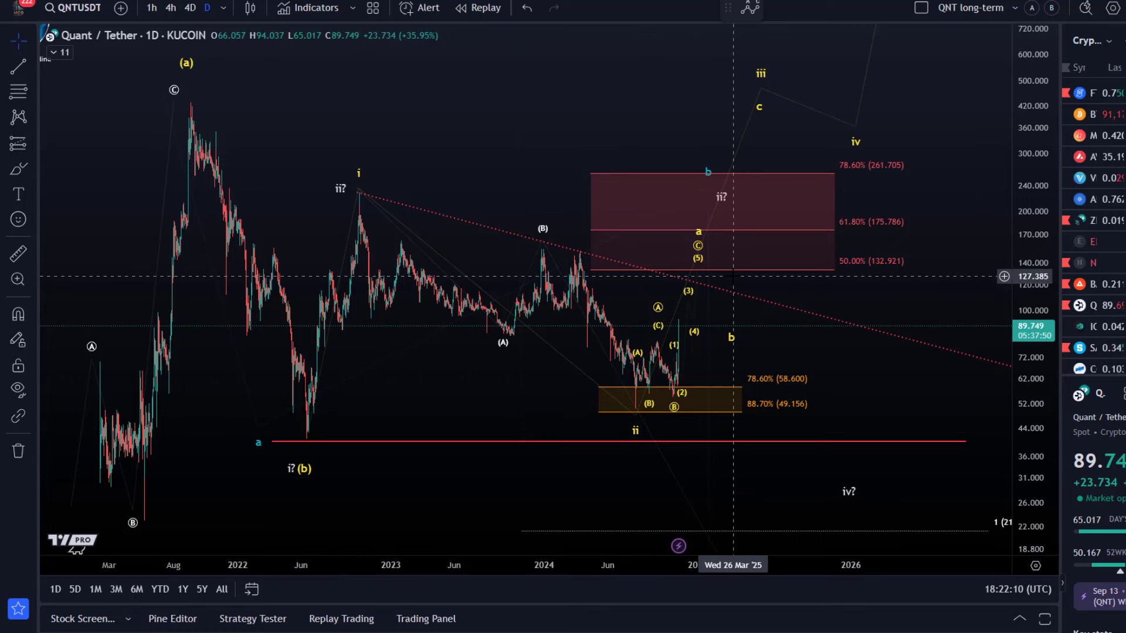
Zoom in on the recent impulse wave and move its (3) and (2) points slightly earlier.
{"action": "left_click_drag", "start_coordinate": [603, 281], "coordinate": [364, 168]}
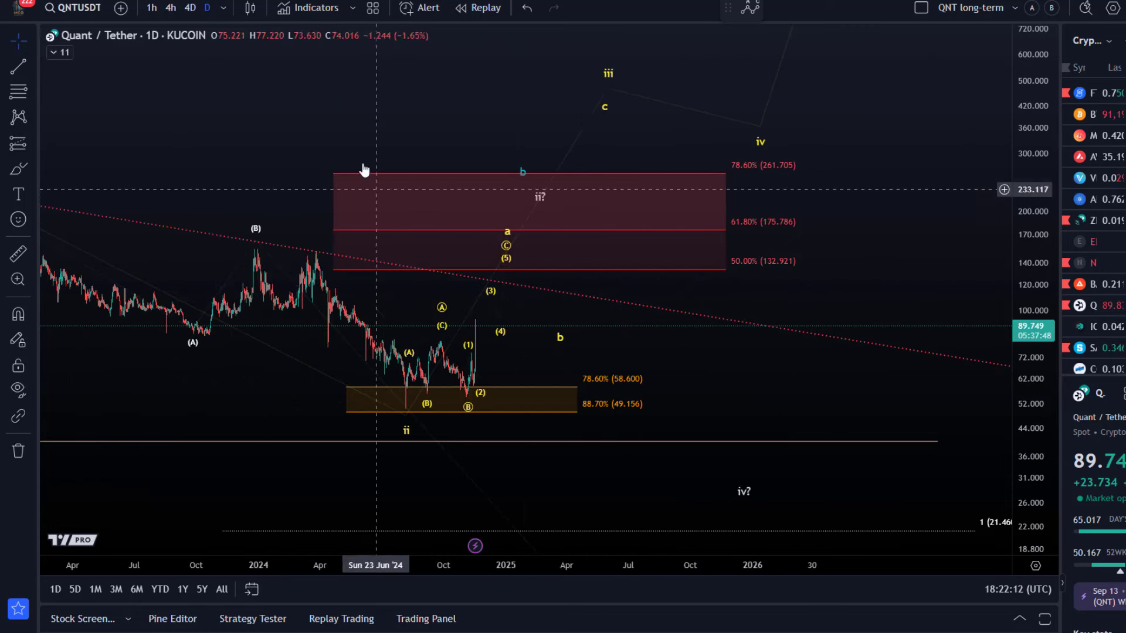
{"action": "left_click_drag", "start_coordinate": [394, 114], "coordinate": [626, 208]}
{"action": "scroll", "coordinate": [665, 319], "scroll_direction": "up", "scroll_amount": 3}
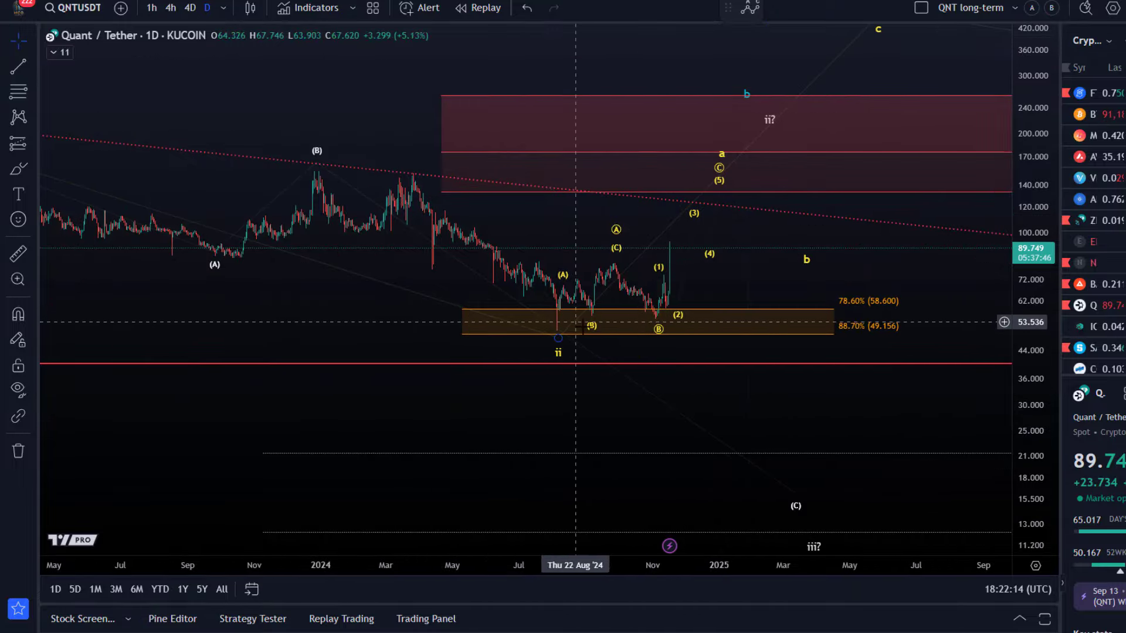
{"action": "scroll", "coordinate": [506, 325], "scroll_direction": "up", "scroll_amount": 3}
{"action": "left_click_drag", "start_coordinate": [464, 325], "coordinate": [602, 383]}
{"action": "scroll", "coordinate": [603, 383], "scroll_direction": "up", "scroll_amount": 3}
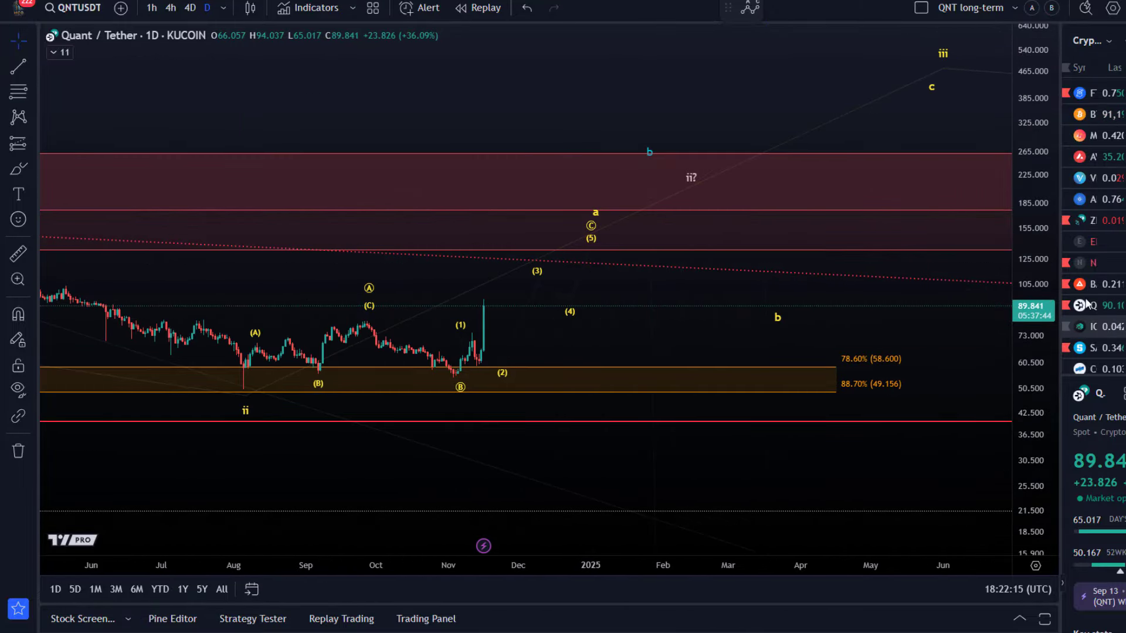
{"action": "left_click_drag", "start_coordinate": [1037, 343], "coordinate": [623, 290]}
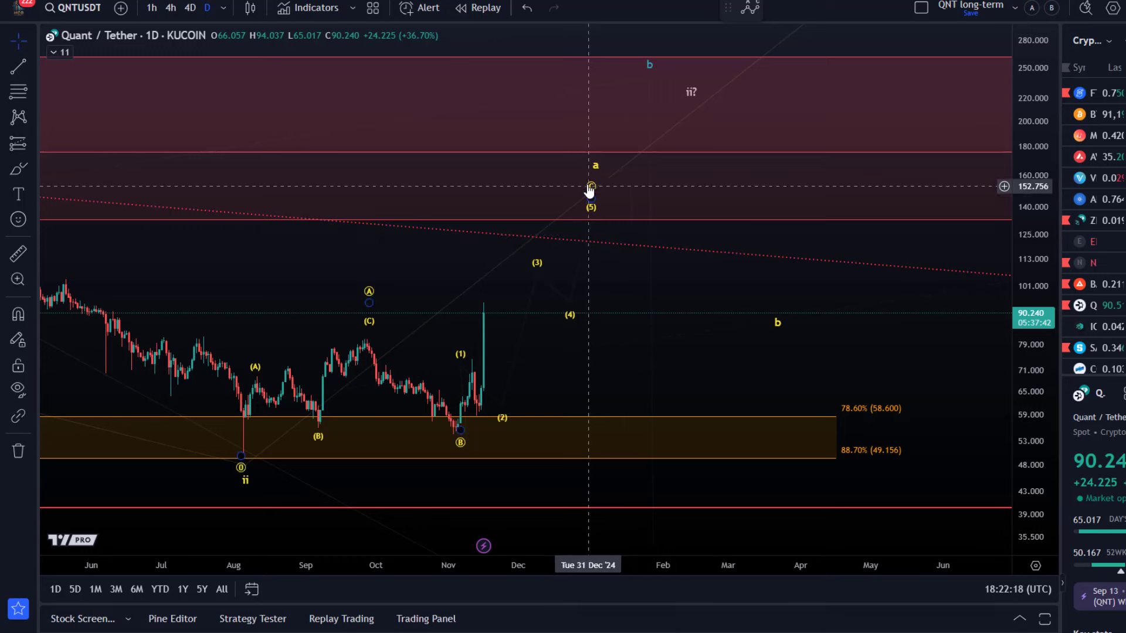
{"action": "left_click", "coordinate": [464, 398]}
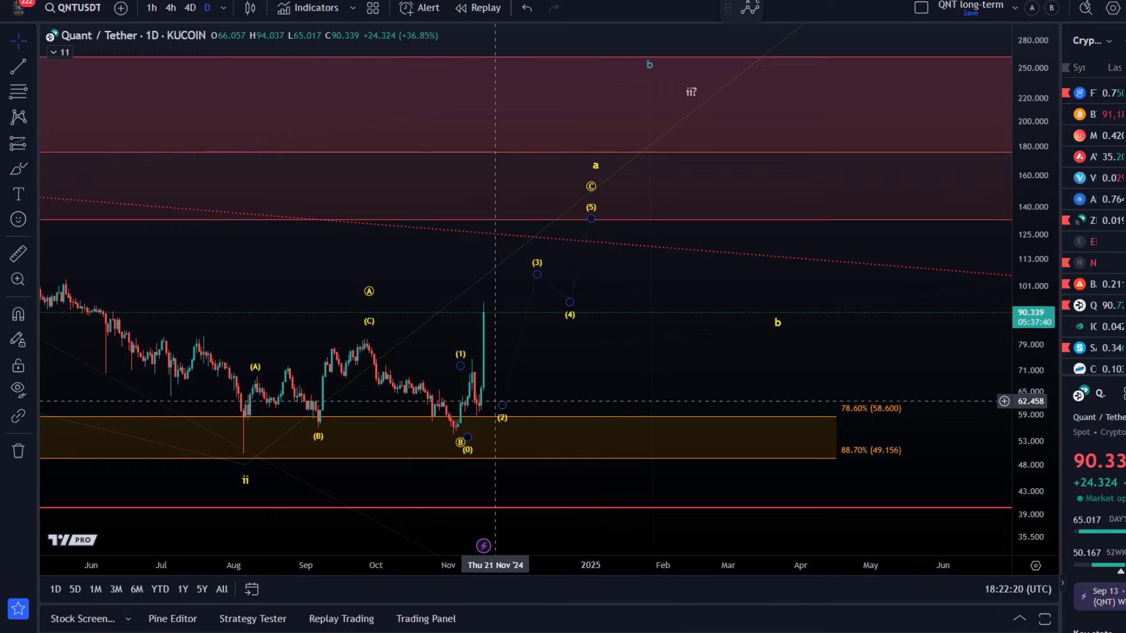
{"action": "left_click_drag", "start_coordinate": [540, 273], "coordinate": [495, 277]}
{"action": "left_click_drag", "start_coordinate": [503, 405], "coordinate": [487, 412]}
{"action": "left_click", "coordinate": [623, 346]}
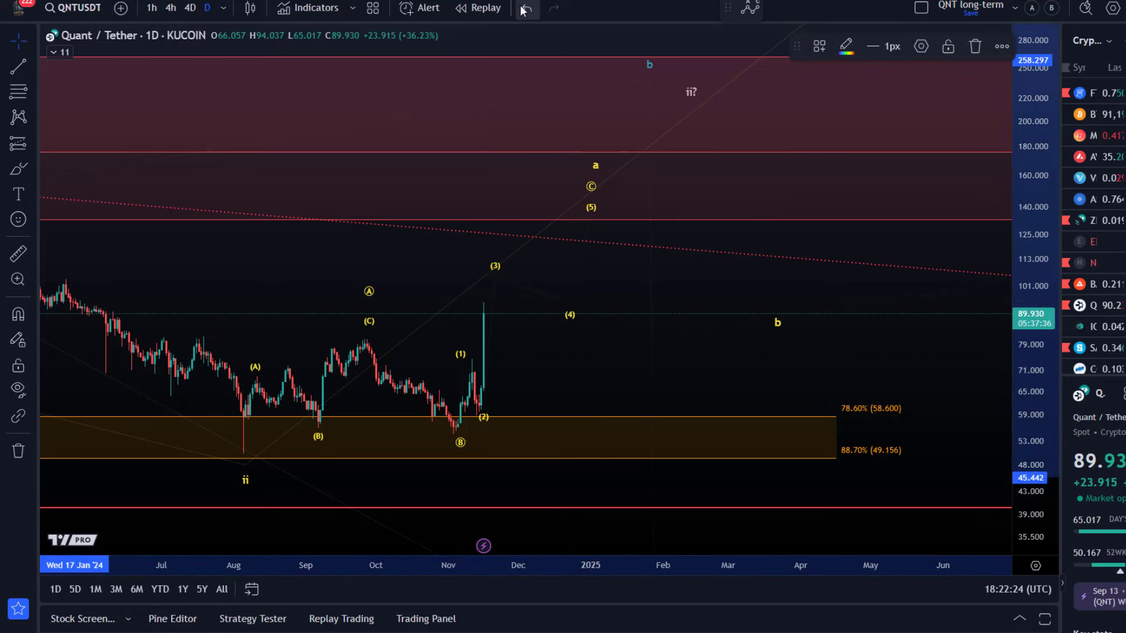
{"action": "left_click", "coordinate": [458, 253]}
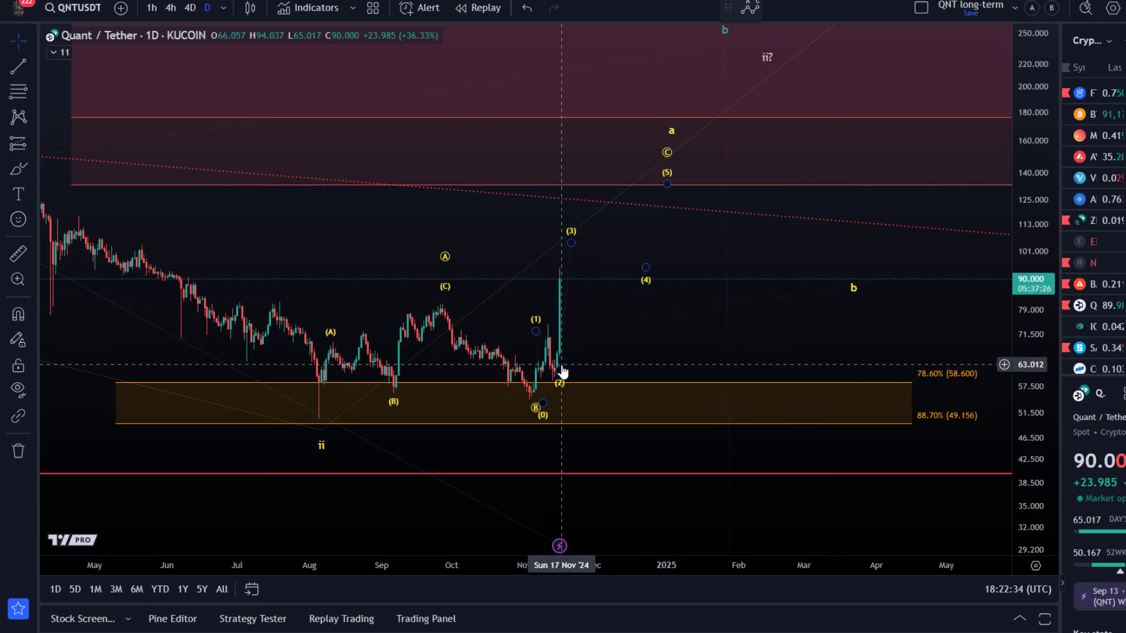
Refine (3), (4) to early December, (5) and C, then anchor a Fib retracement at wave (2).
{"action": "left_click_drag", "start_coordinate": [570, 242], "coordinate": [560, 240]}
{"action": "left_click_drag", "start_coordinate": [643, 268], "coordinate": [601, 261]}
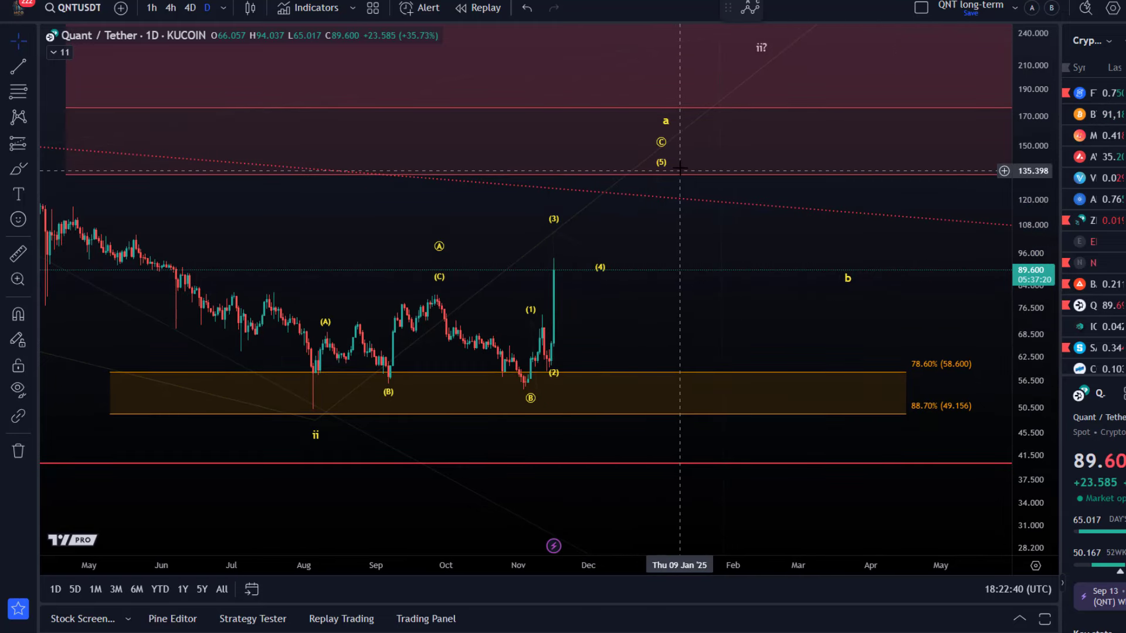
{"action": "left_click_drag", "start_coordinate": [657, 183], "coordinate": [604, 131]}
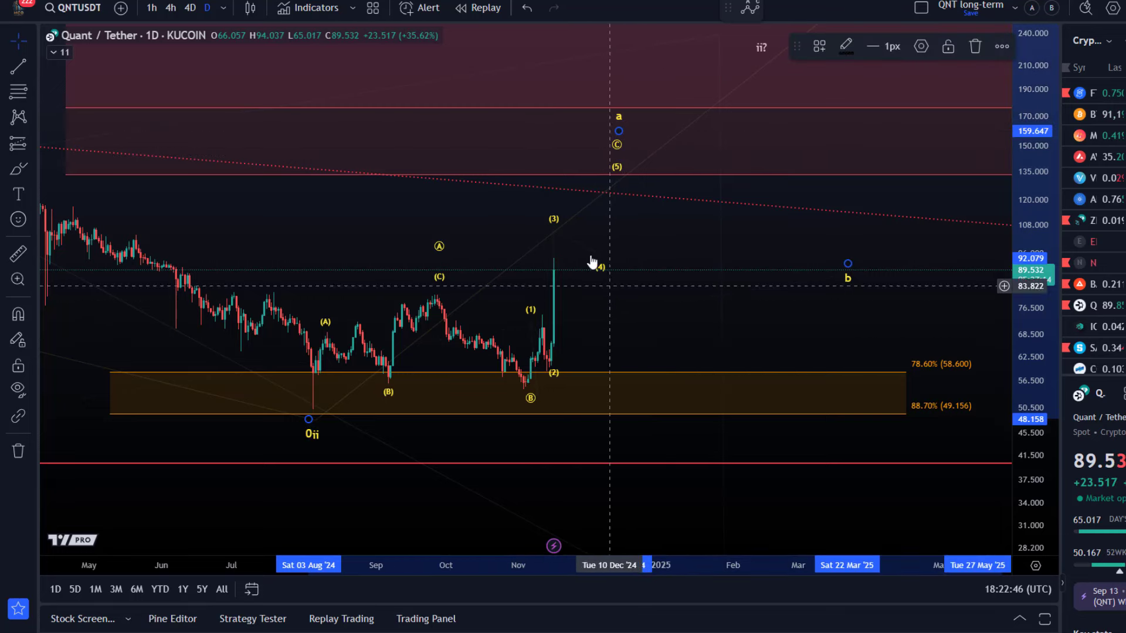
{"action": "left_click", "coordinate": [20, 94]}
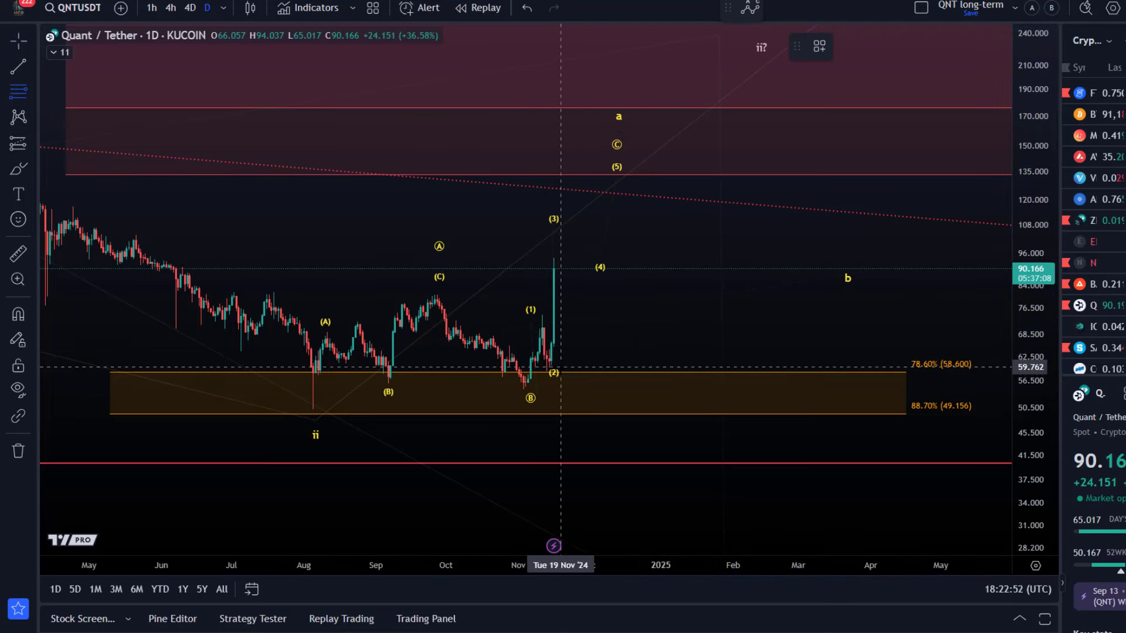
{"action": "left_click", "coordinate": [563, 370]}
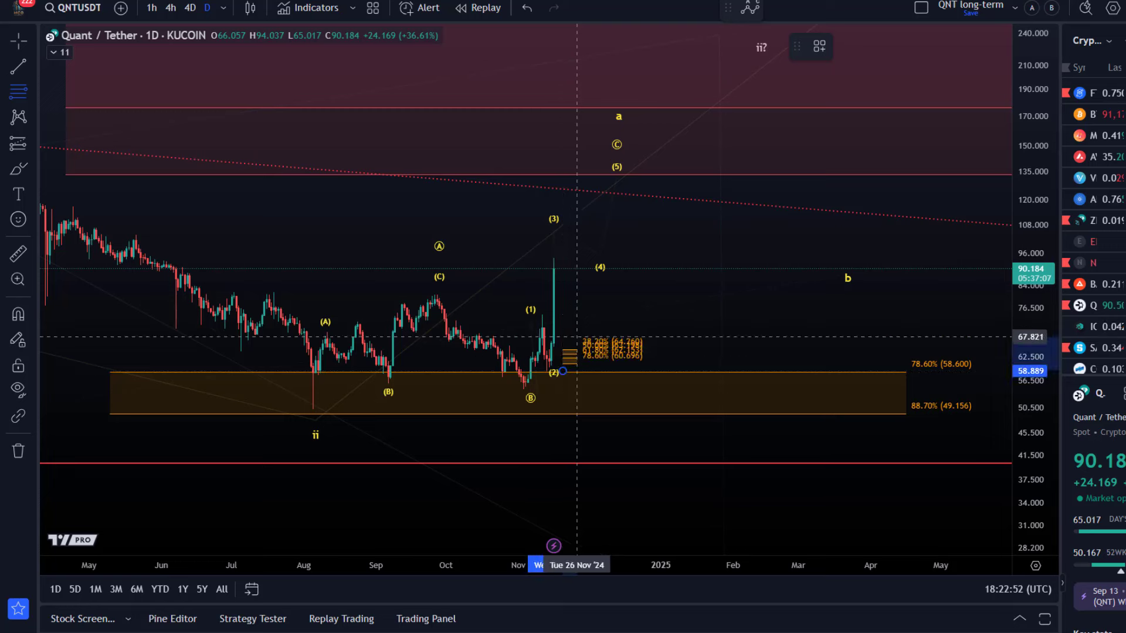
Finish the retracement at the wave (3) high and apply the 'Wave 4 retracements, orange' template.
{"action": "left_click", "coordinate": [631, 258]}
{"action": "left_click", "coordinate": [819, 46]}
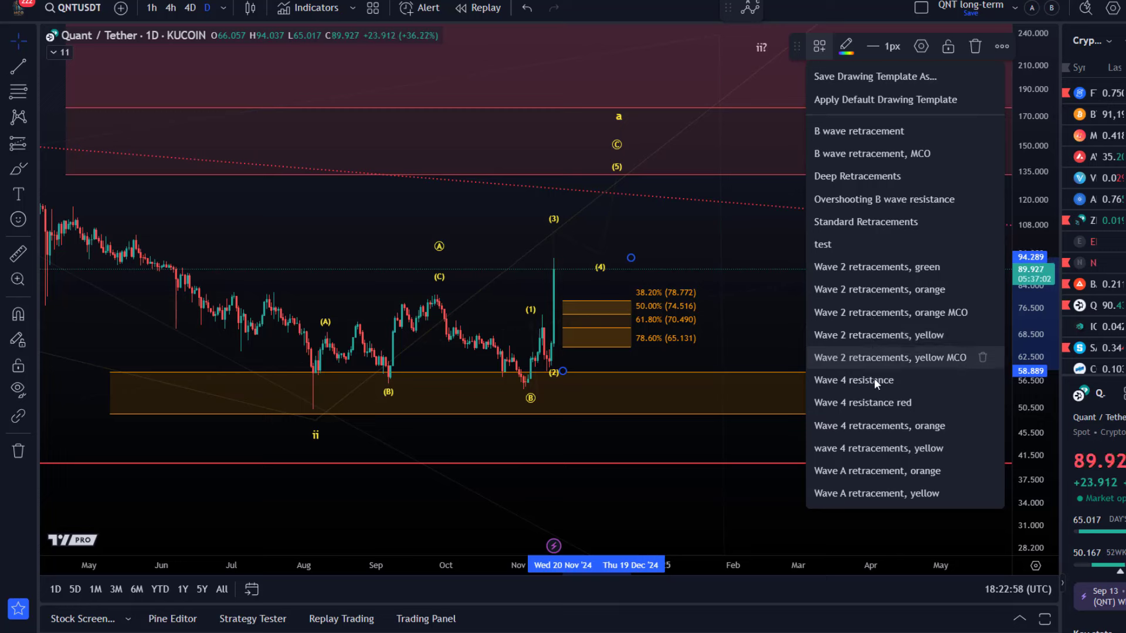
{"action": "left_click", "coordinate": [875, 420]}
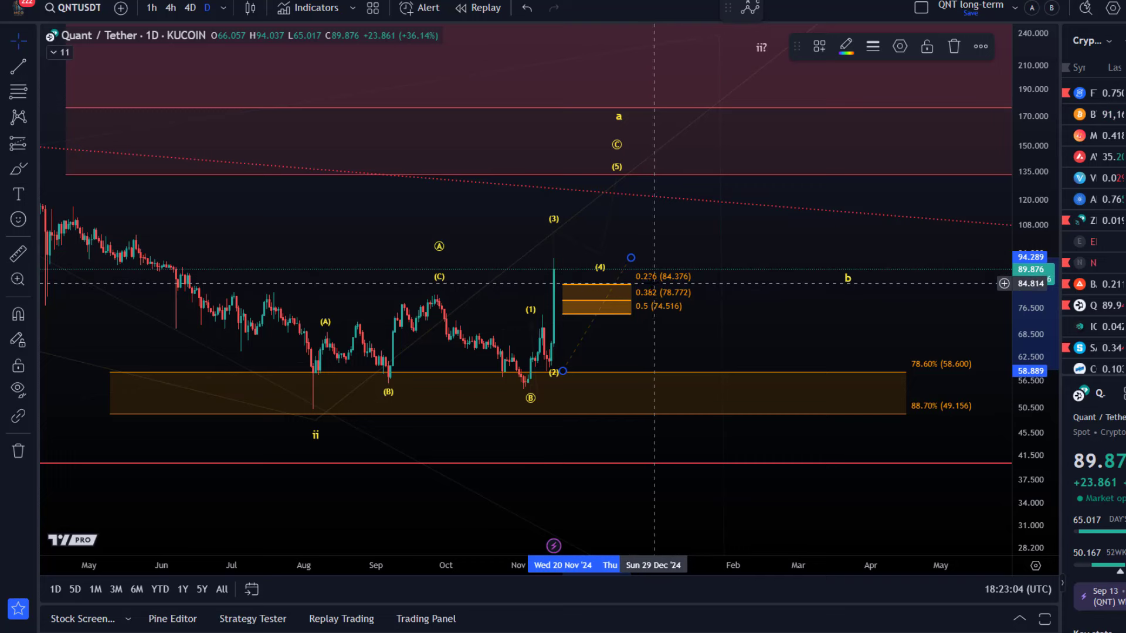
Adjust the retracement's trend line colour in its settings and confirm.
{"action": "double_click", "coordinate": [653, 283]}
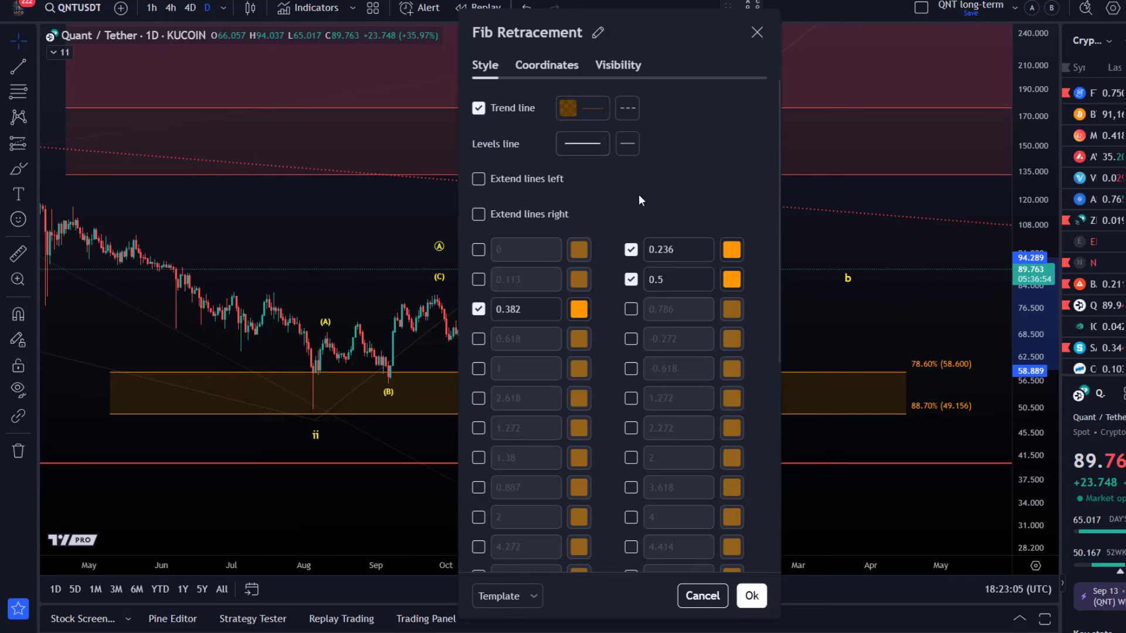
{"action": "left_click", "coordinate": [593, 108]}
{"action": "left_click", "coordinate": [751, 596]}
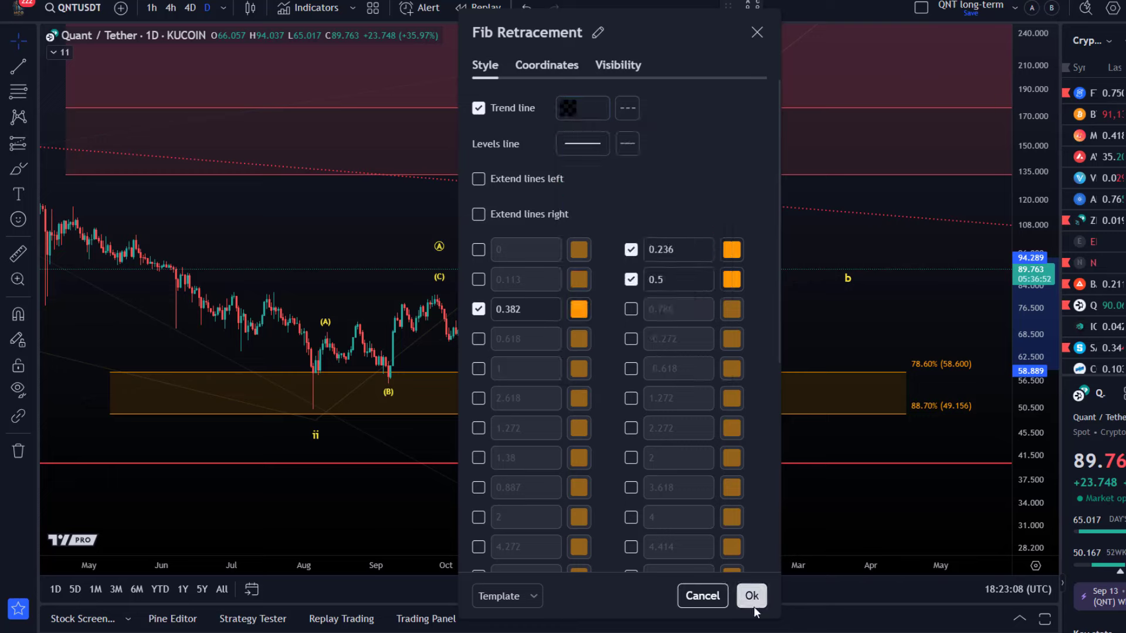
{"action": "left_click", "coordinate": [752, 595]}
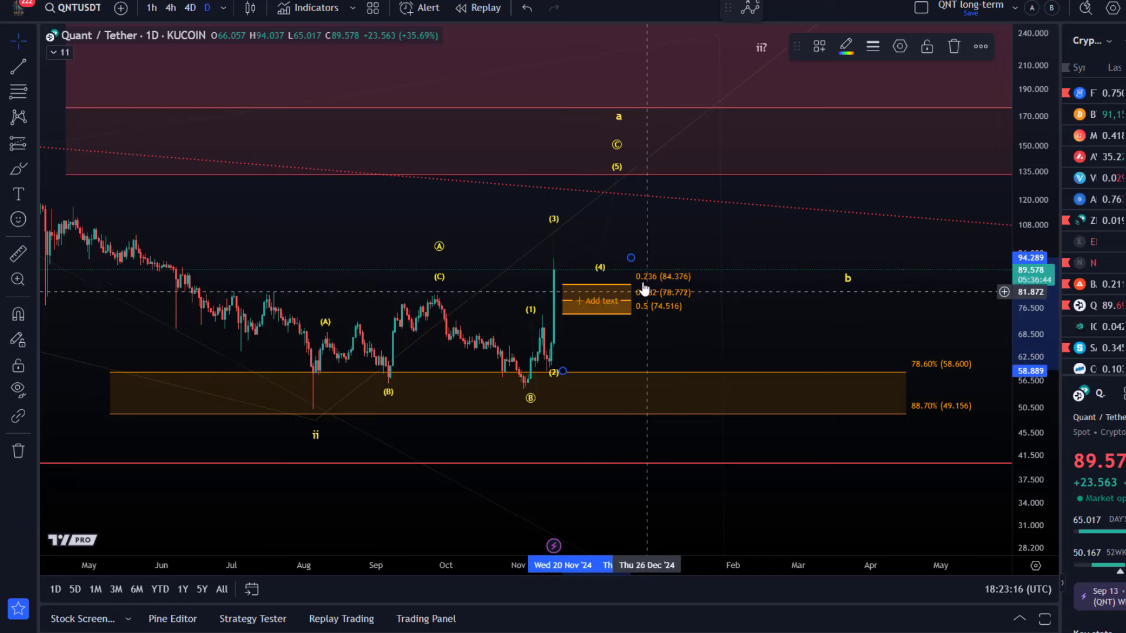
Undo an accidental anchor stretch, then drag wave (4) into the orange 0.236–0.382 zone.
{"action": "left_click_drag", "start_coordinate": [631, 258], "coordinate": [633, 218]}
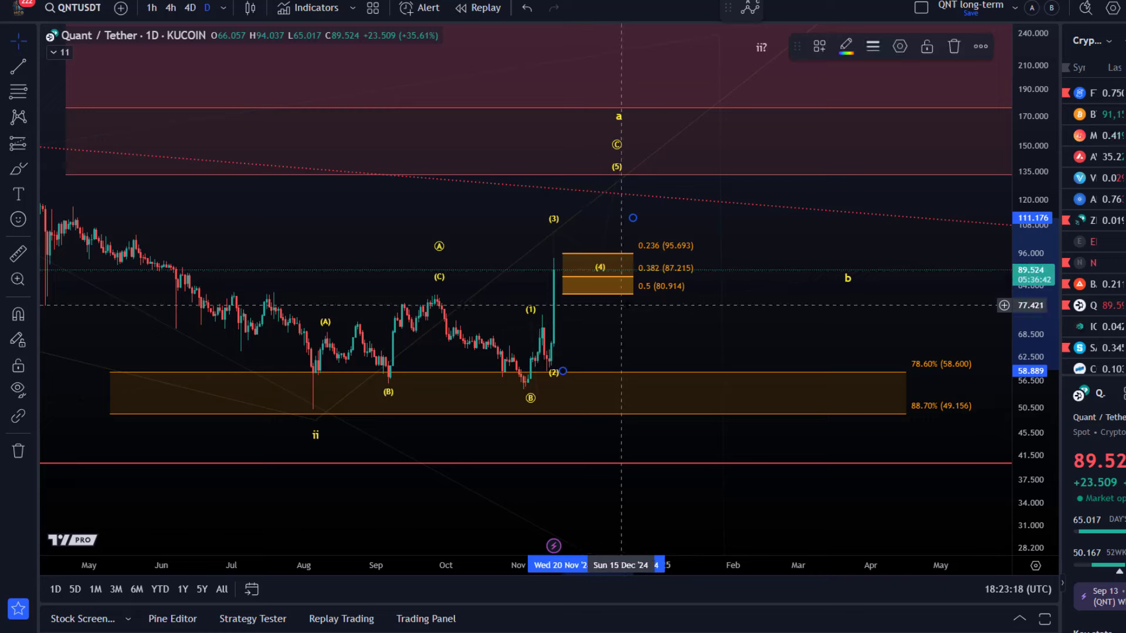
{"action": "left_click", "coordinate": [526, 8]}
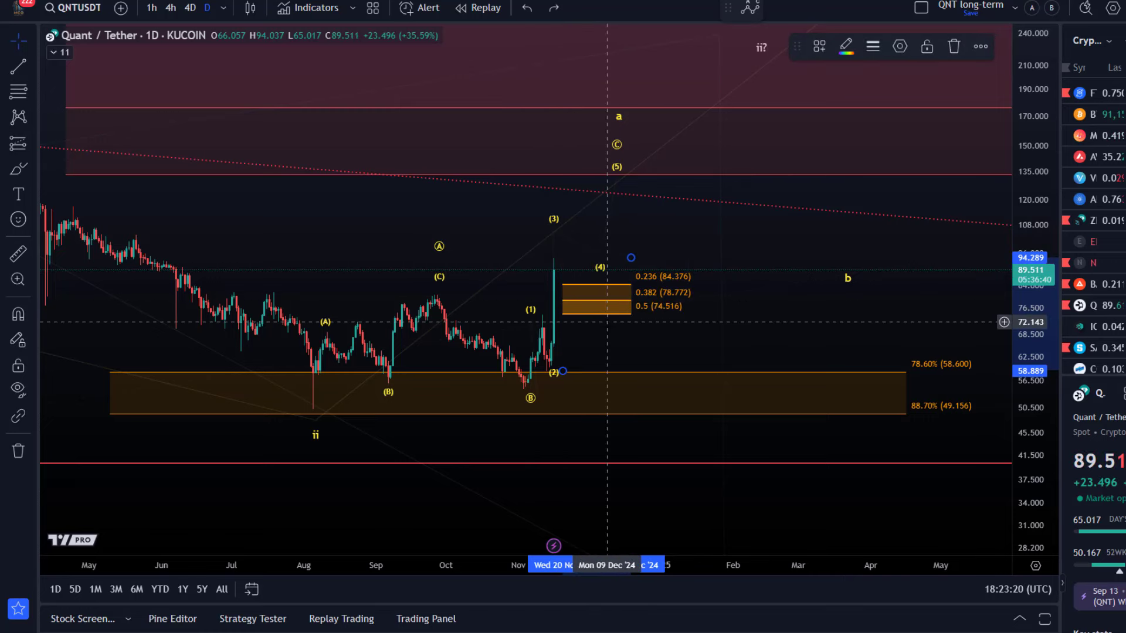
{"action": "left_click", "coordinate": [671, 322]}
{"action": "scroll", "coordinate": [671, 322], "scroll_direction": "up", "scroll_amount": 3}
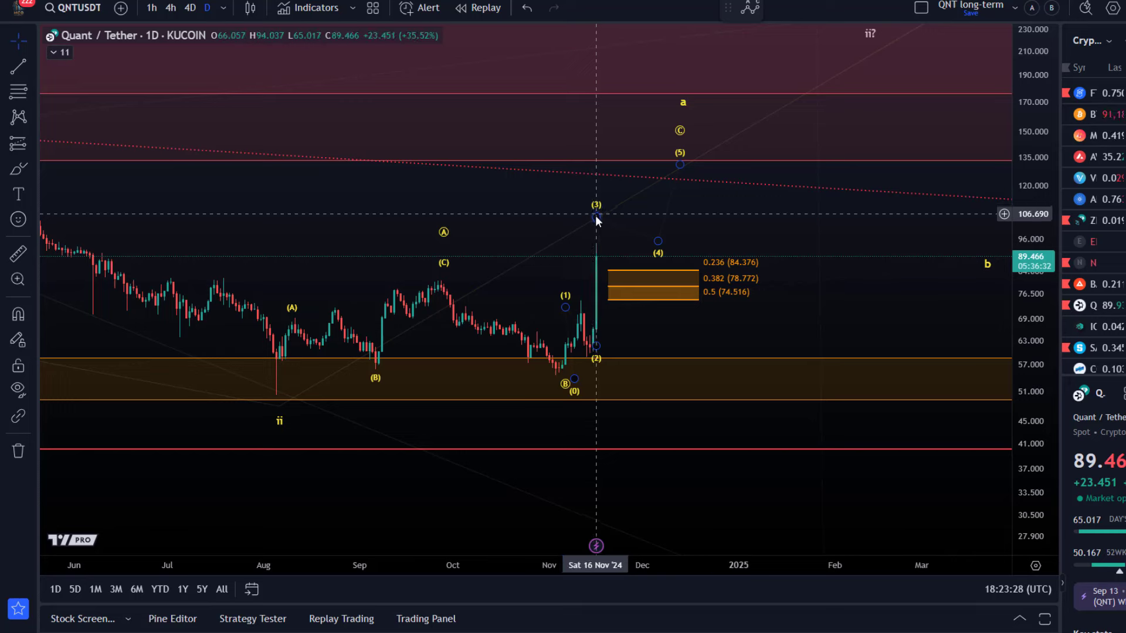
{"action": "left_click", "coordinate": [599, 234]}
{"action": "left_click_drag", "start_coordinate": [658, 241], "coordinate": [630, 275]}
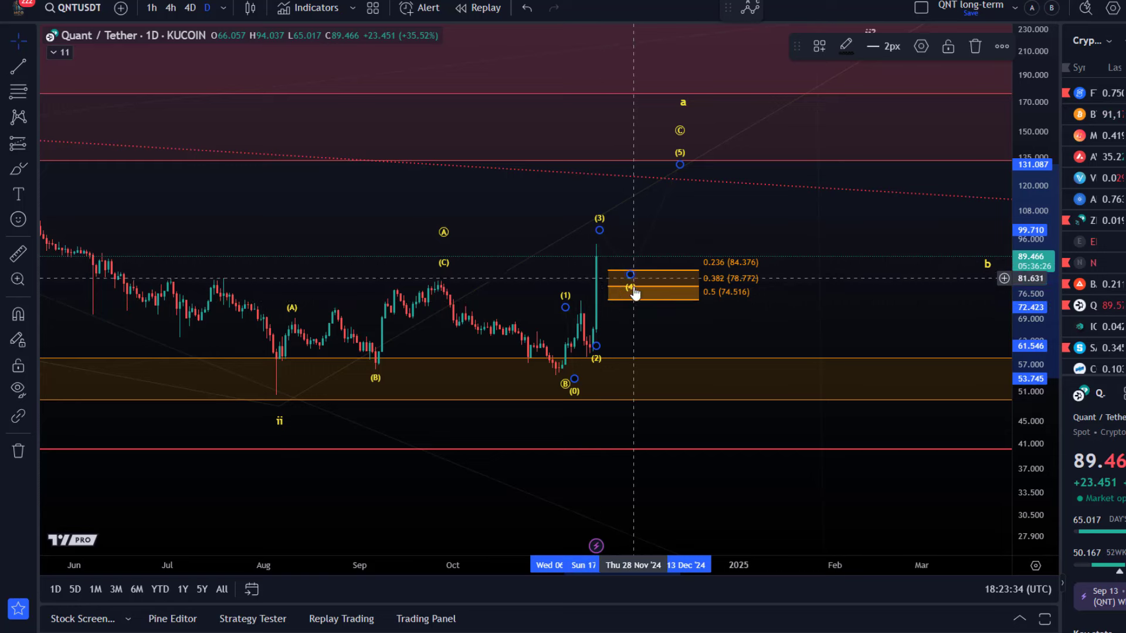
Draw a trend-based Fib extension from the low through the wave (1) high to a third point.
{"action": "left_click", "coordinate": [31, 87]}
{"action": "left_click", "coordinate": [98, 139]}
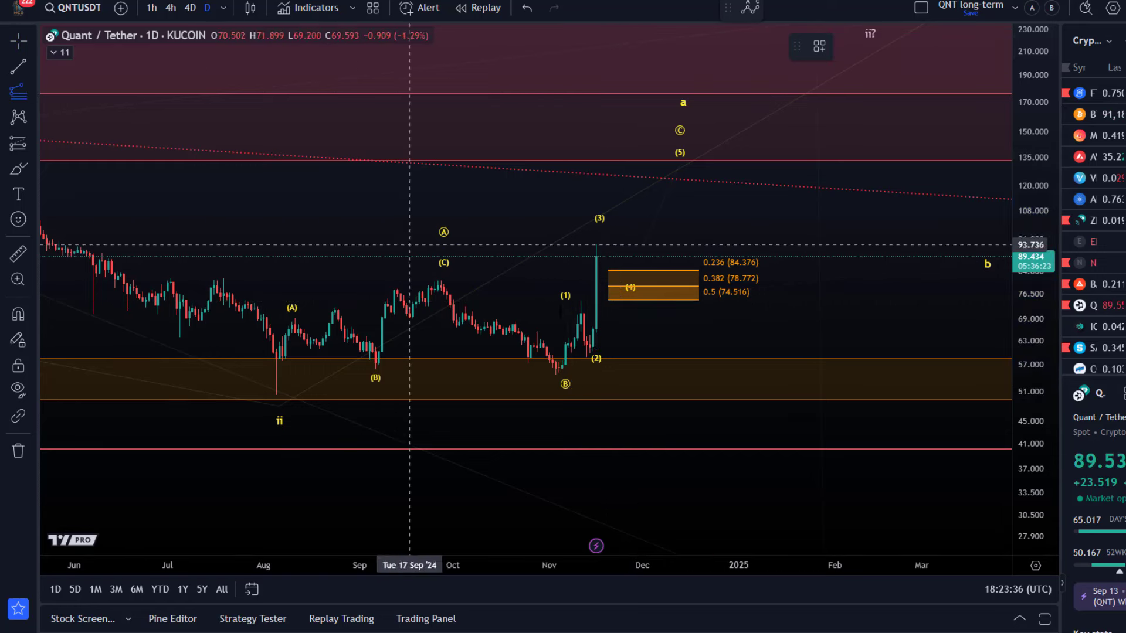
{"action": "left_click", "coordinate": [534, 394]}
{"action": "left_click", "coordinate": [549, 279]}
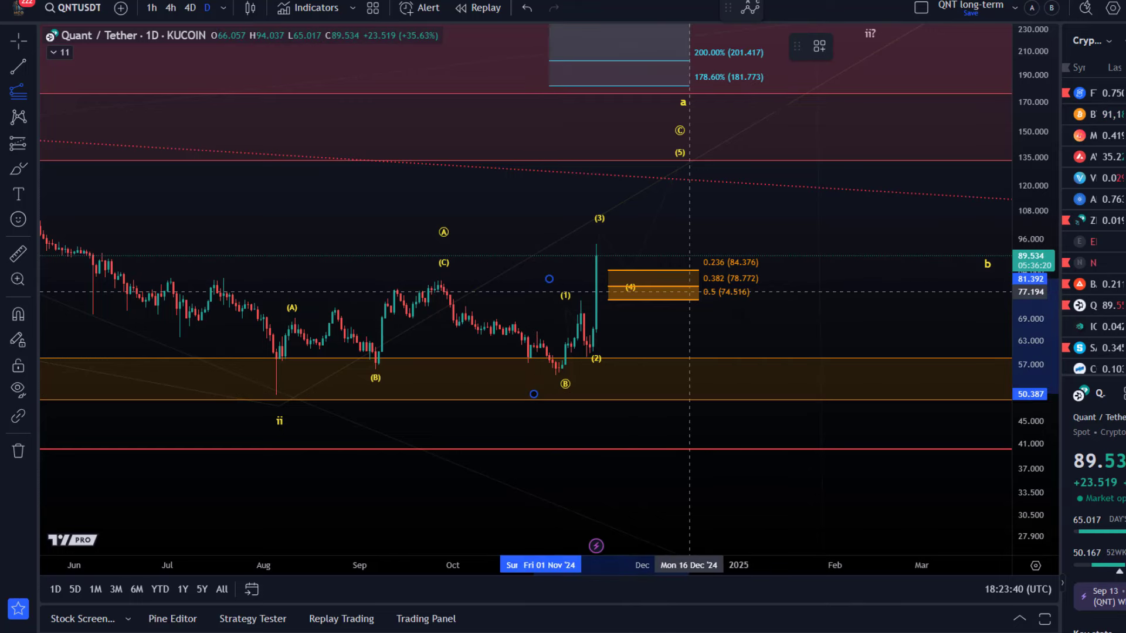
{"action": "left_click", "coordinate": [770, 378]}
Apply a saved extension template and hide the 100% level, keeping 123.6%, 138% and 161.8%.
{"action": "left_click", "coordinate": [819, 46]}
{"action": "left_click", "coordinate": [868, 129]}
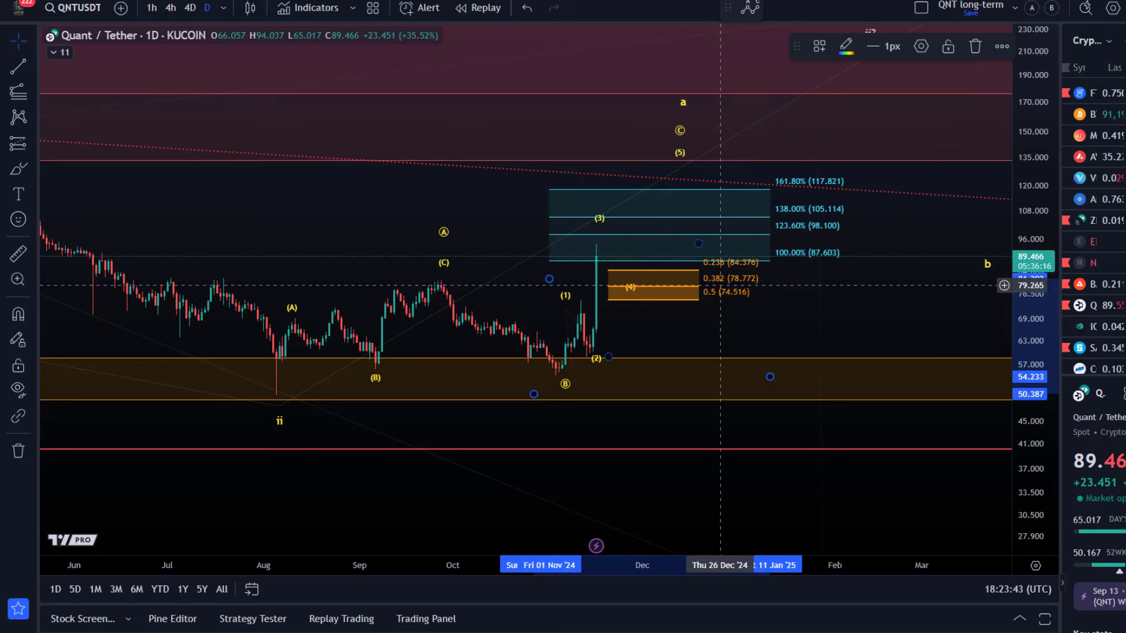
{"action": "left_click", "coordinate": [918, 46]}
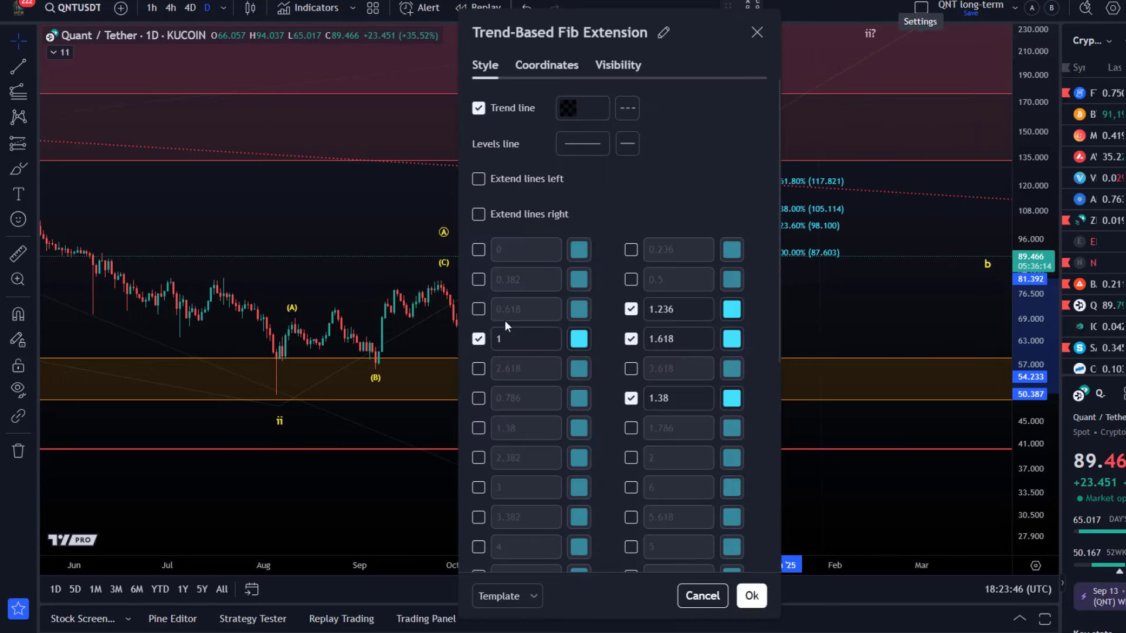
{"action": "left_click", "coordinate": [478, 339]}
{"action": "left_click", "coordinate": [751, 596]}
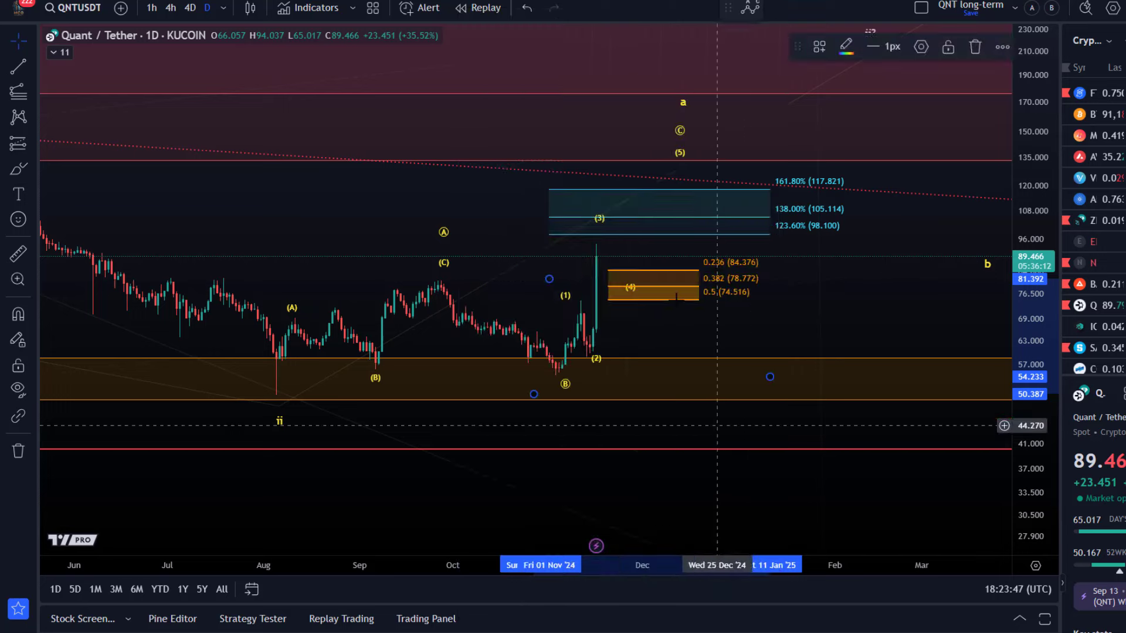
Lower the circled C target to about 125 and the a point to about 138.
{"action": "left_click_drag", "start_coordinate": [680, 130], "coordinate": [674, 163]}
{"action": "left_click", "coordinate": [680, 114]}
{"action": "left_click_drag", "start_coordinate": [680, 115], "coordinate": [667, 152]}
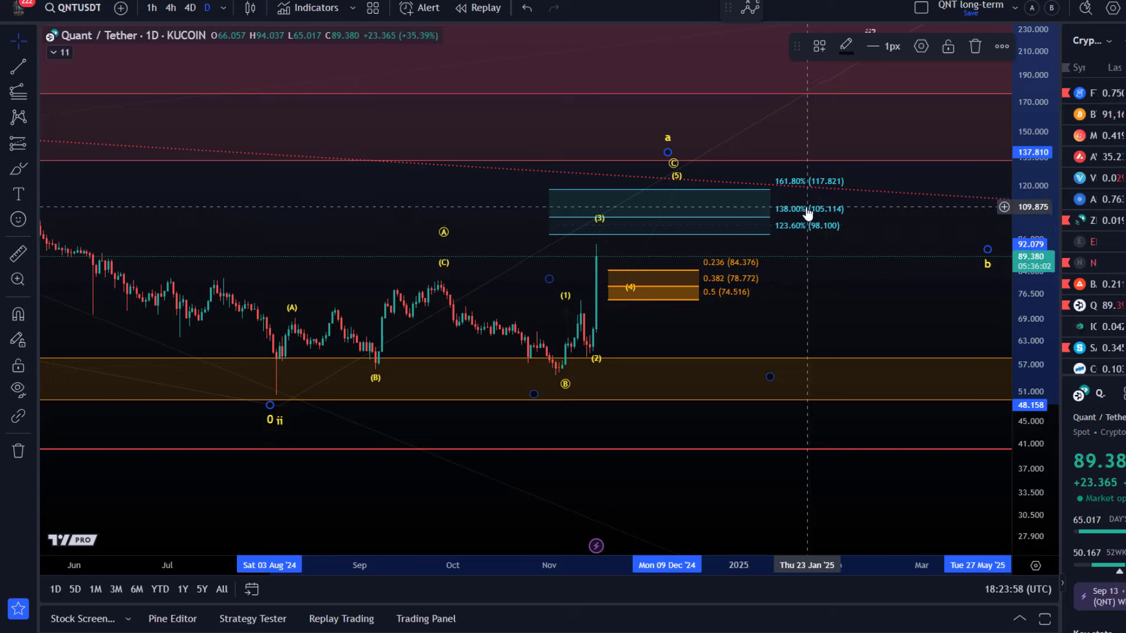
Zoom out, move the b point and its label left and lower, and nudge wave (4).
{"action": "scroll", "coordinate": [674, 247], "scroll_direction": "down", "scroll_amount": 2}
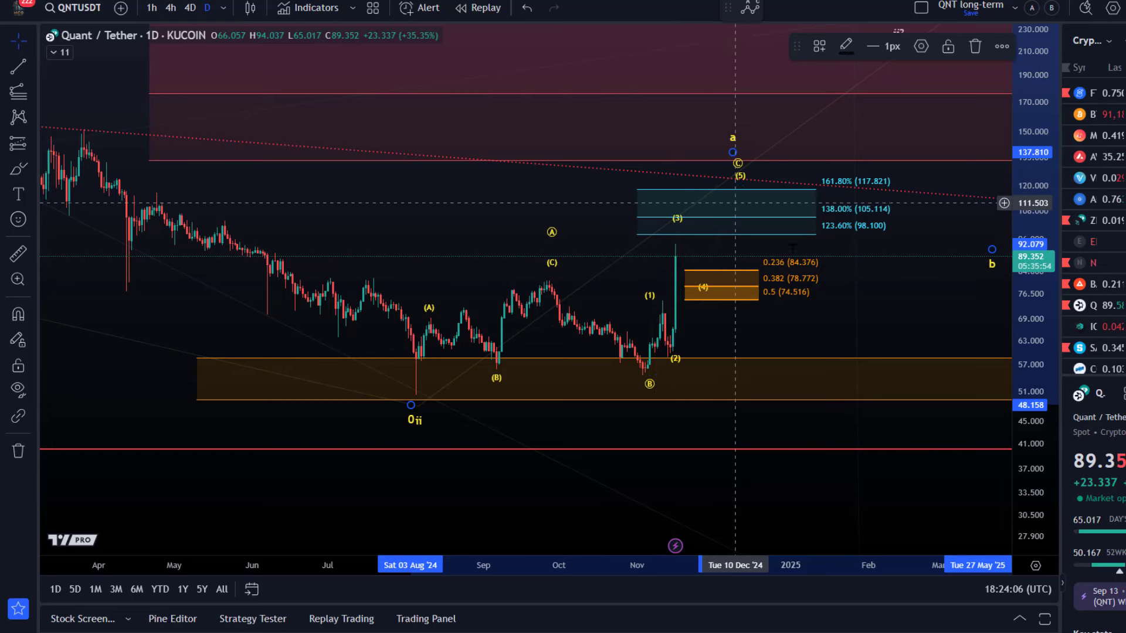
{"action": "scroll", "coordinate": [759, 340], "scroll_direction": "down", "scroll_amount": 3}
{"action": "left_click_drag", "start_coordinate": [823, 318], "coordinate": [739, 328]}
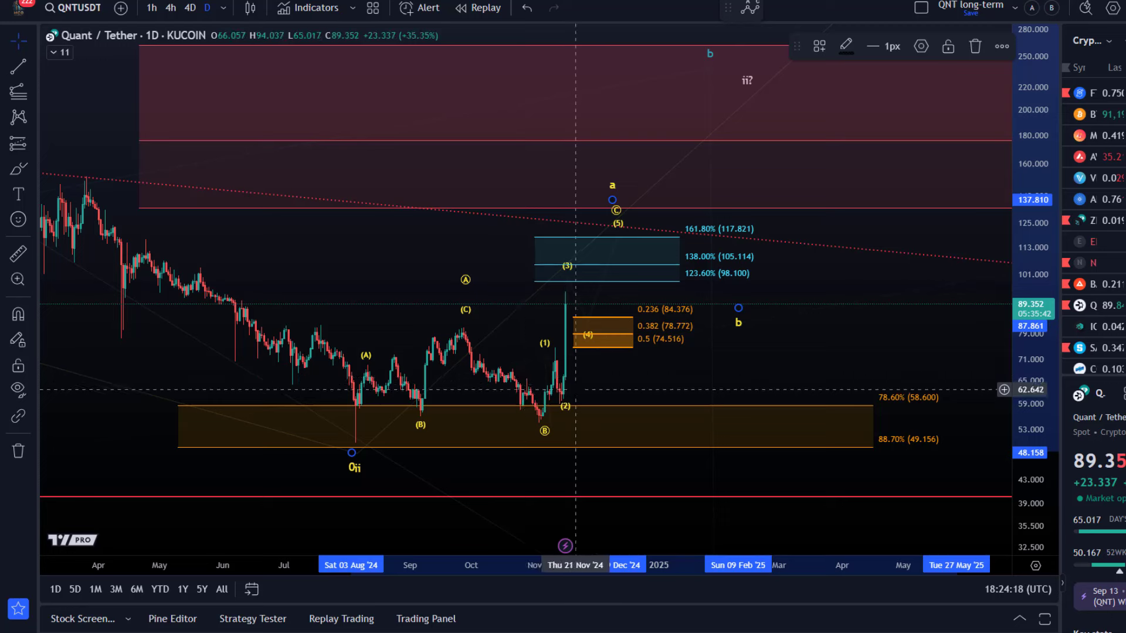
{"action": "mouse_move", "coordinate": [740, 321]}
{"action": "left_mouse_down"}
{"action": "mouse_move", "coordinate": [741, 332]}
{"action": "mouse_move", "coordinate": [755, 322]}
{"action": "left_mouse_up"}
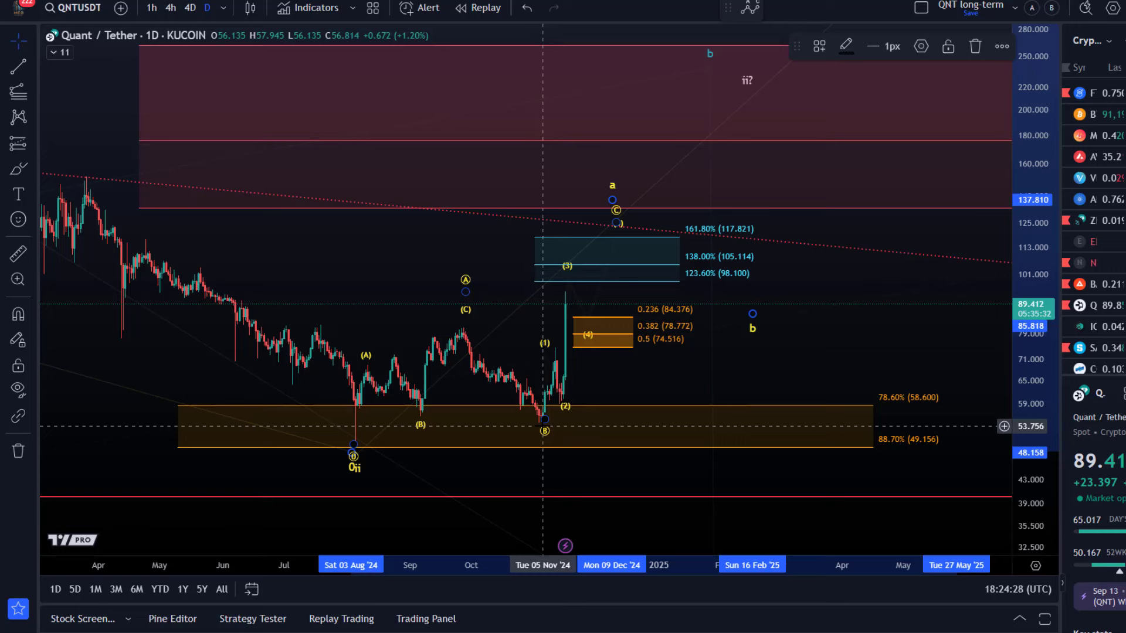
{"action": "left_click", "coordinate": [539, 422]}
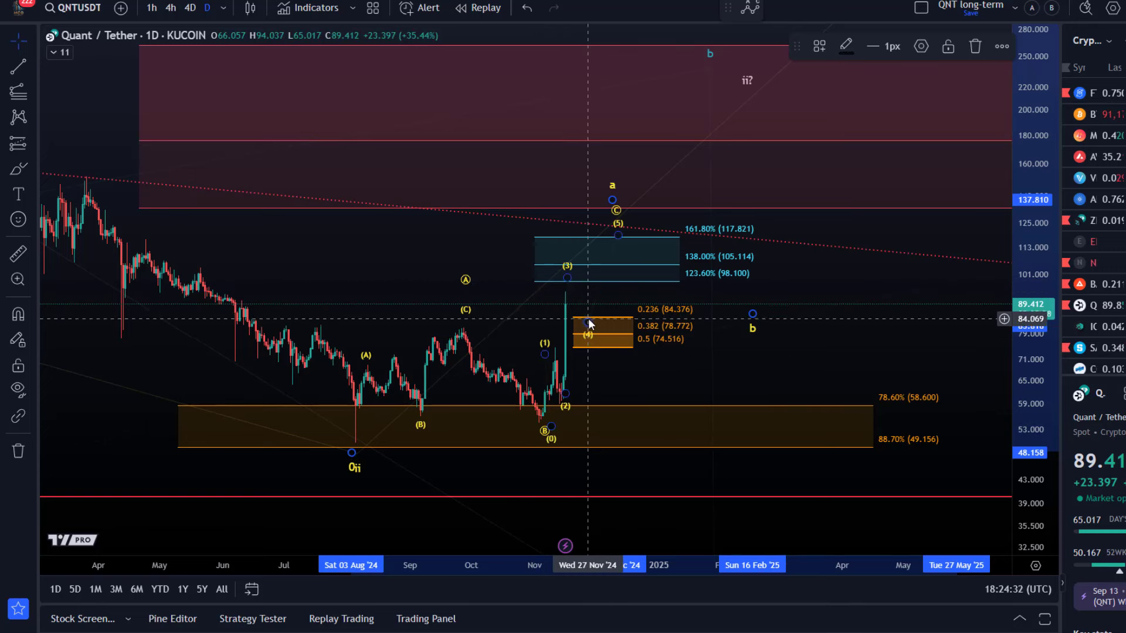
{"action": "left_click_drag", "start_coordinate": [589, 323], "coordinate": [595, 316]}
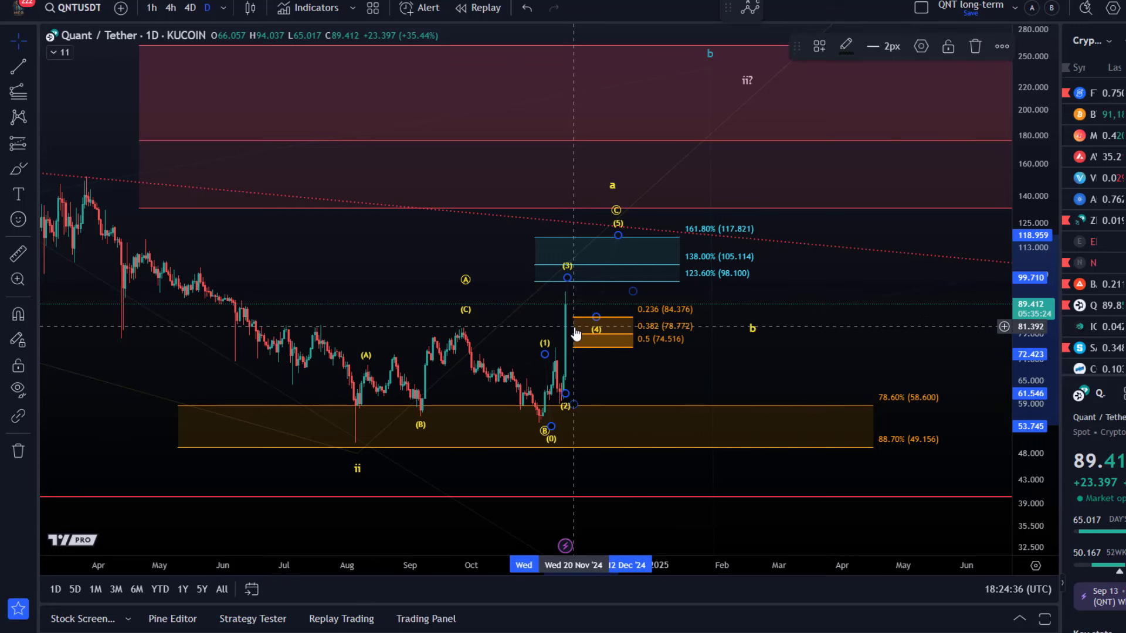